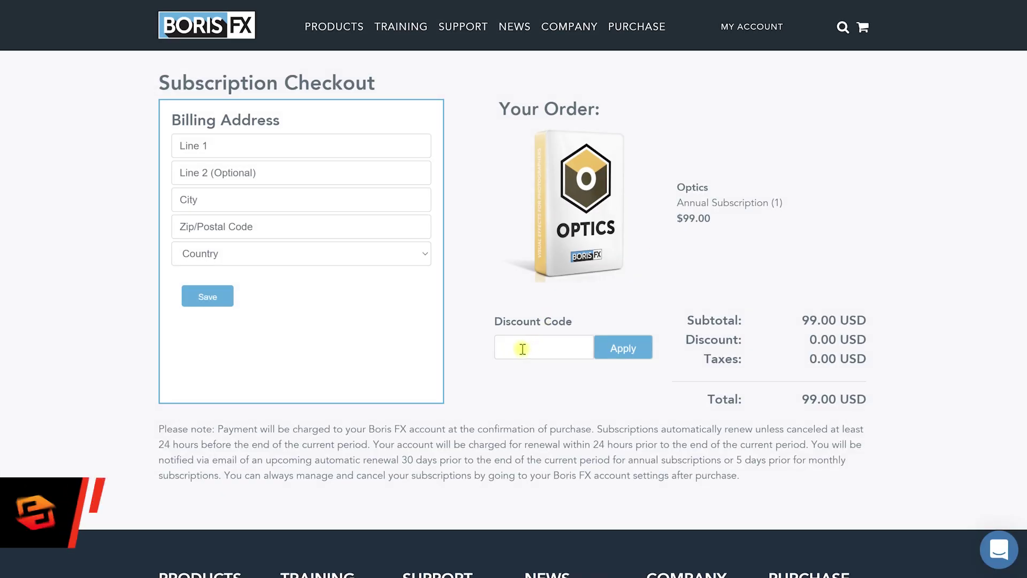
- Enter the 15% promo code in the Optics checkout's Discount Code field
left_click(523, 349)
type("s")
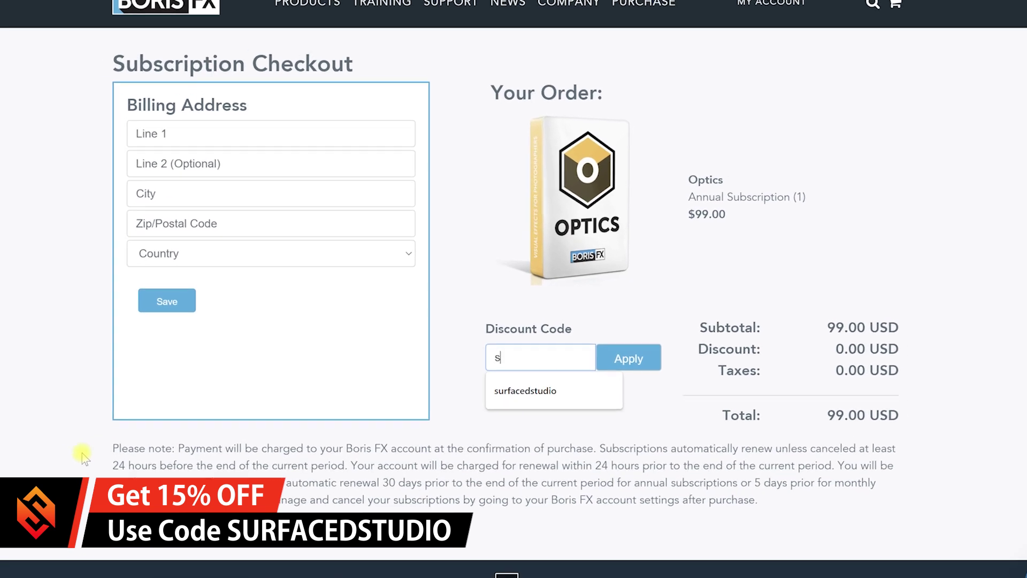
type("urfaced")
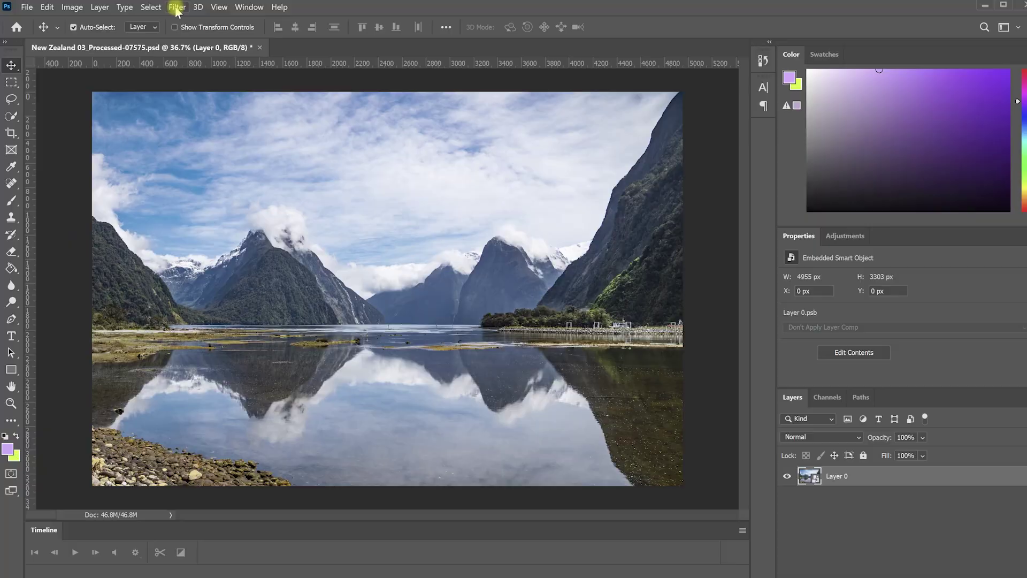
- Open Photoshop's Filter menu to reach the Boris FX Optics entry for the photo
left_click(181, 7)
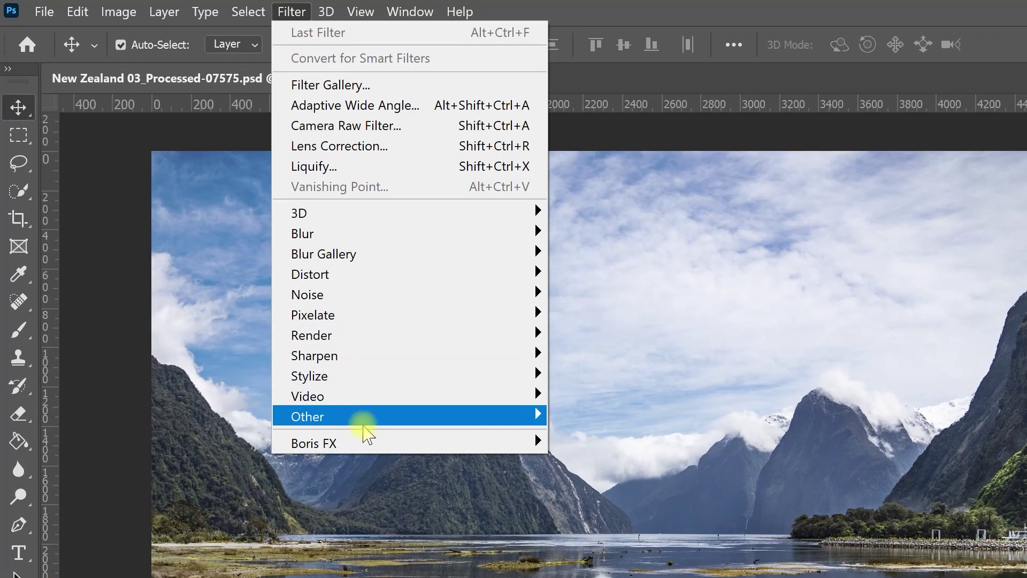
mouse_move(306, 377)
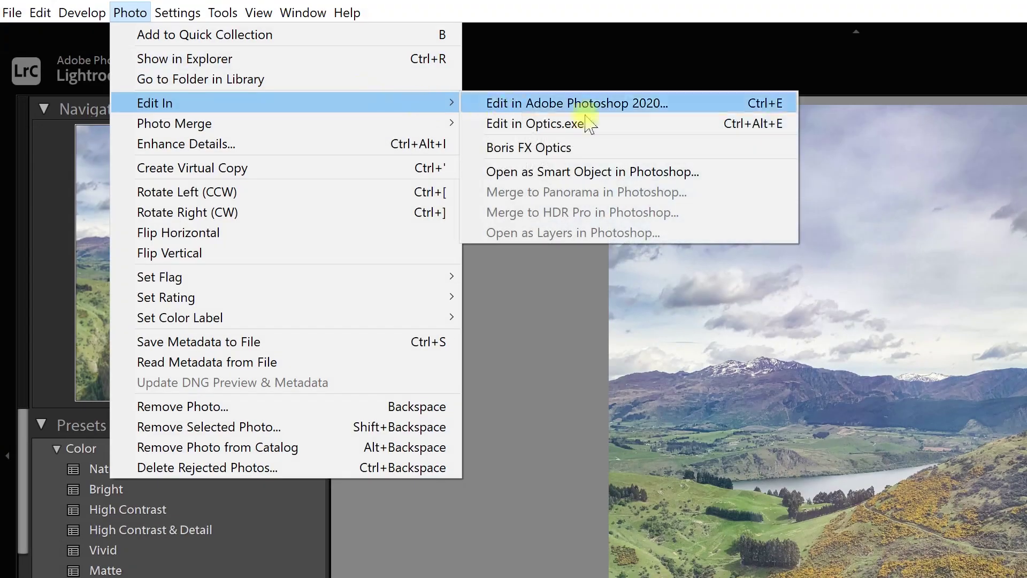
- Send the photo to Optics, add the Skin Tone effect, then paint and invert its mask
left_click(769, 152)
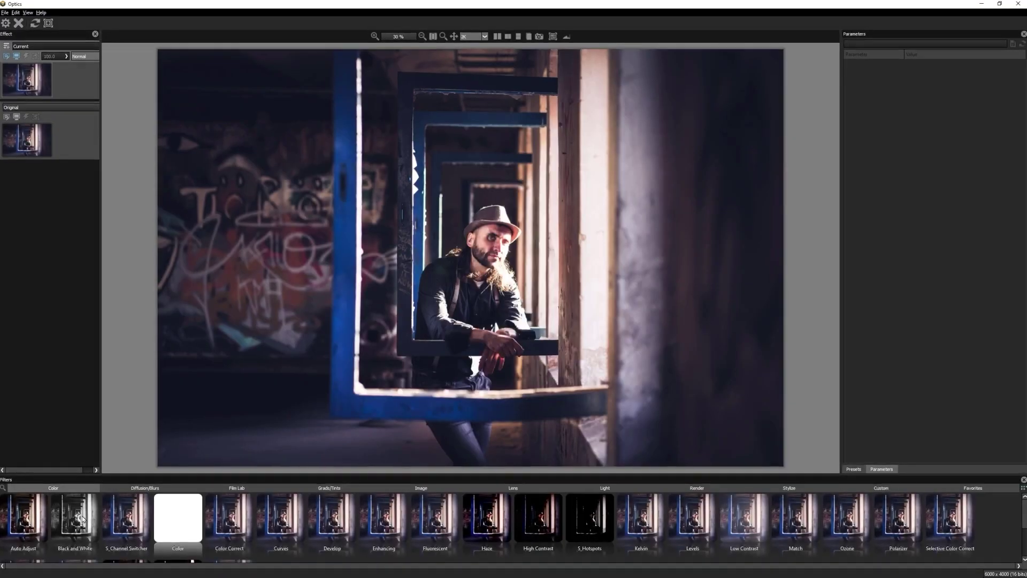
left_click(75, 523)
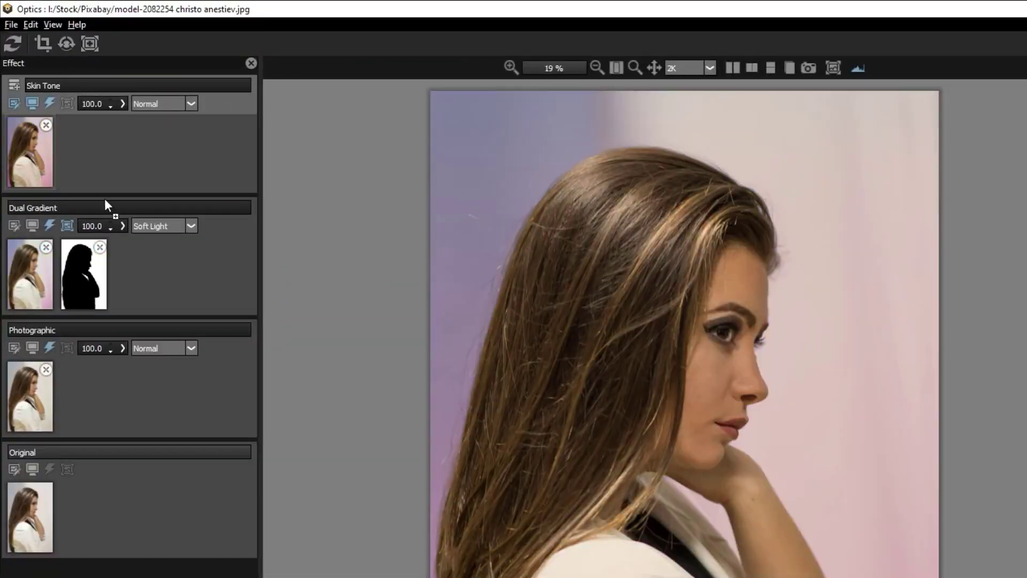
left_click_drag(105, 207, 111, 177)
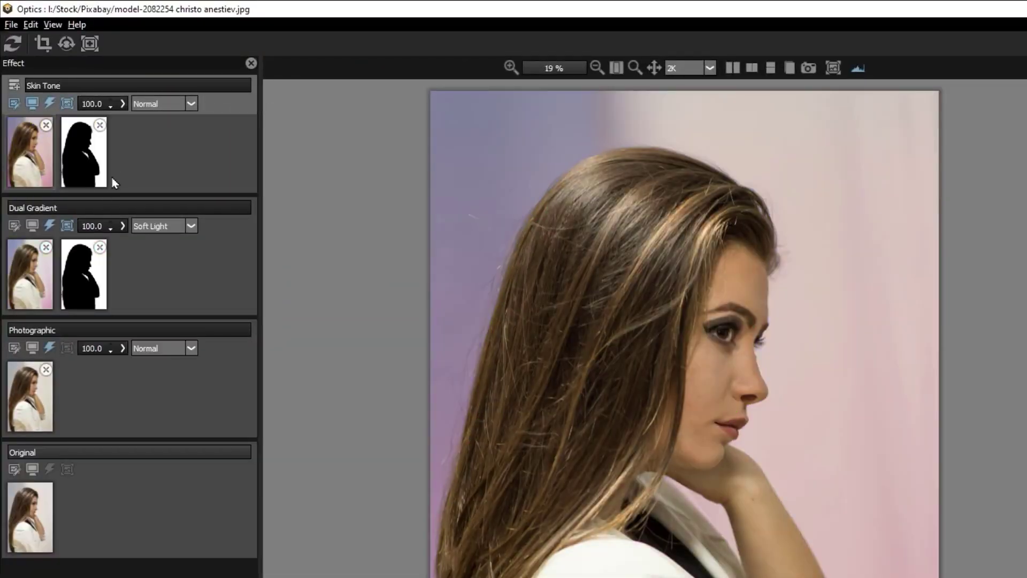
left_click(198, 44)
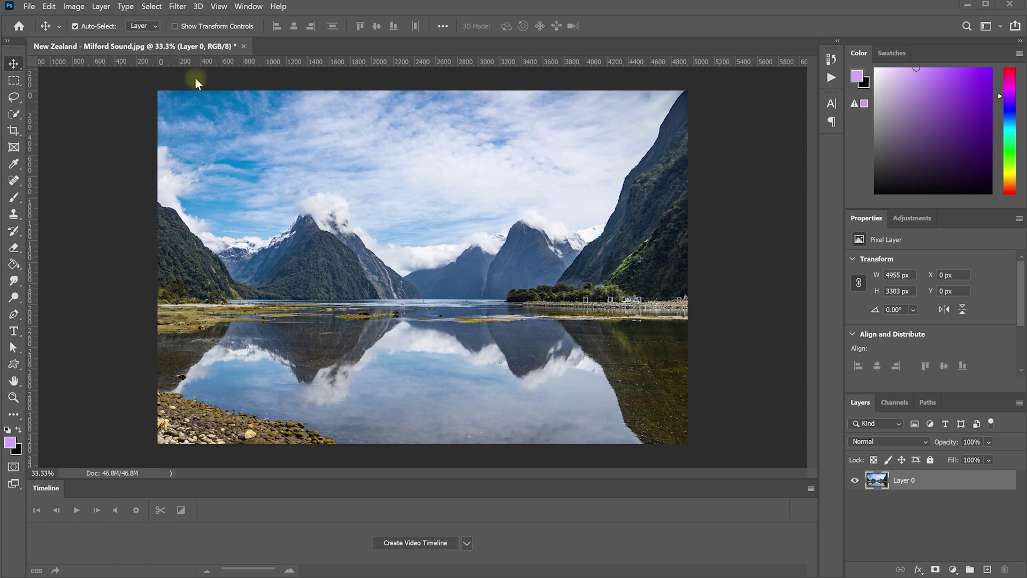
- Convert the Milford Sound layer for Smart Filters, confirming the smart object conversion
left_click(178, 6)
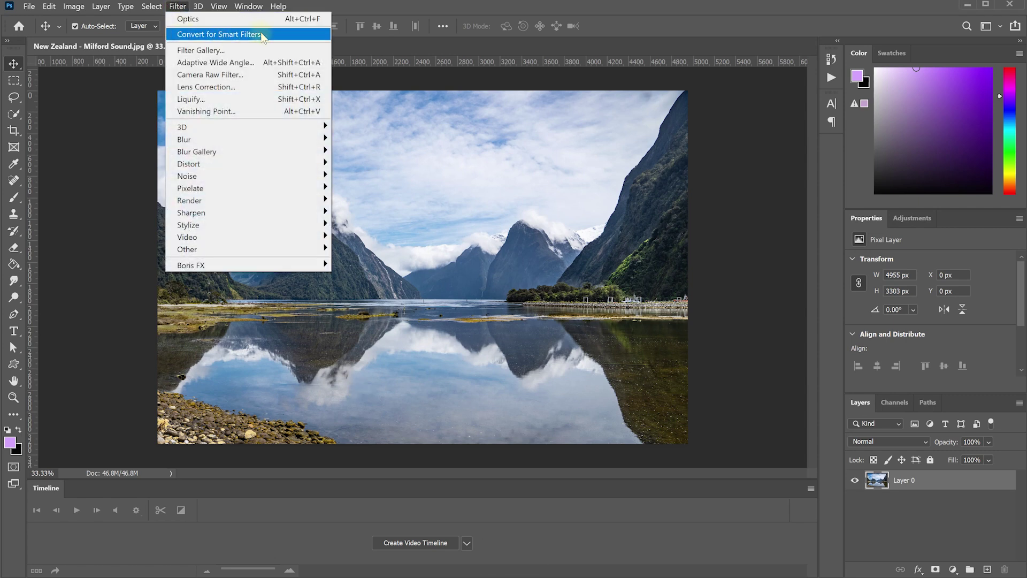
left_click(273, 35)
left_click(563, 241)
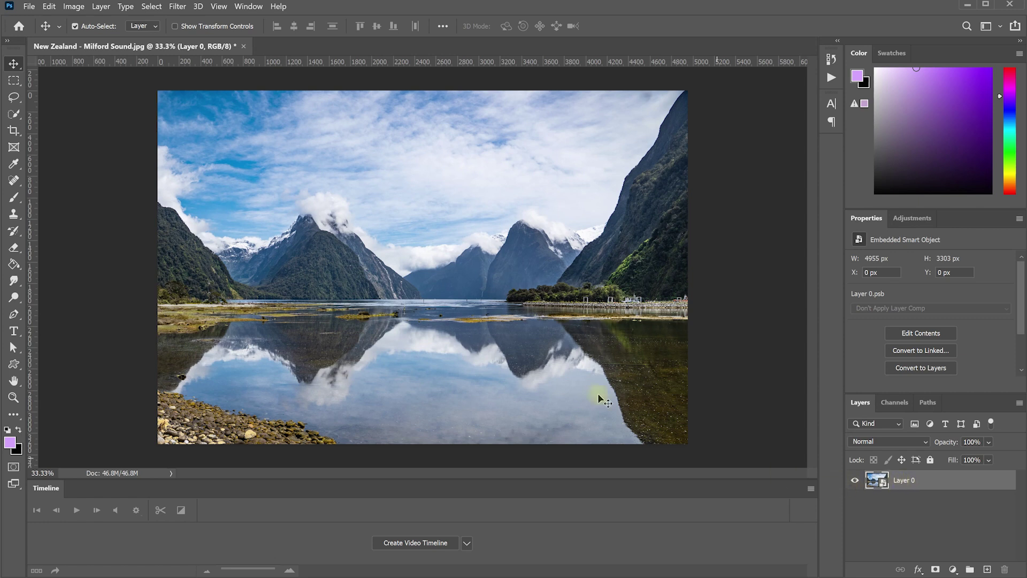
- Launch Boris FX Optics on the photo from the Filter > Boris FX submenu
left_click(179, 8)
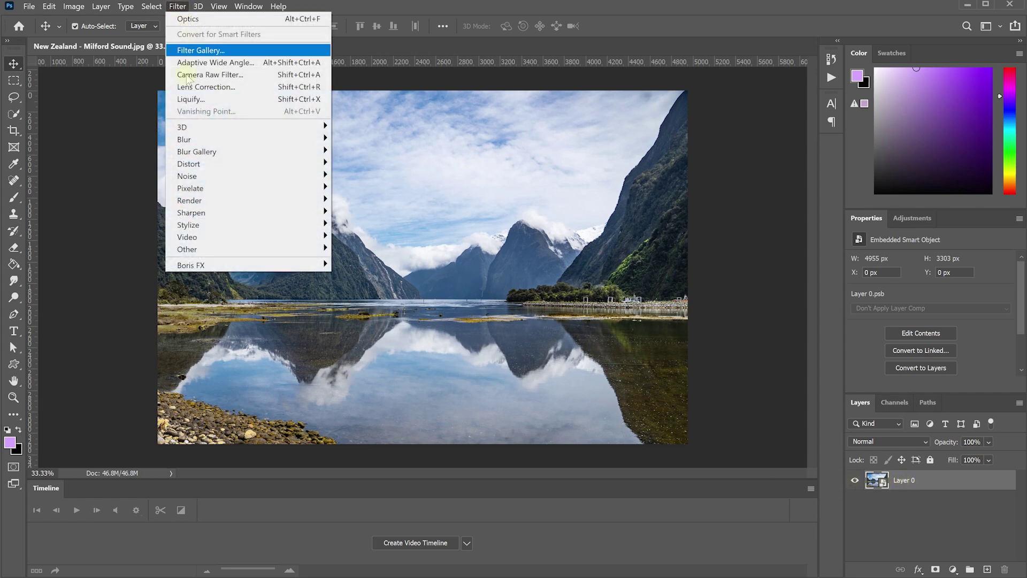
mouse_move(270, 271)
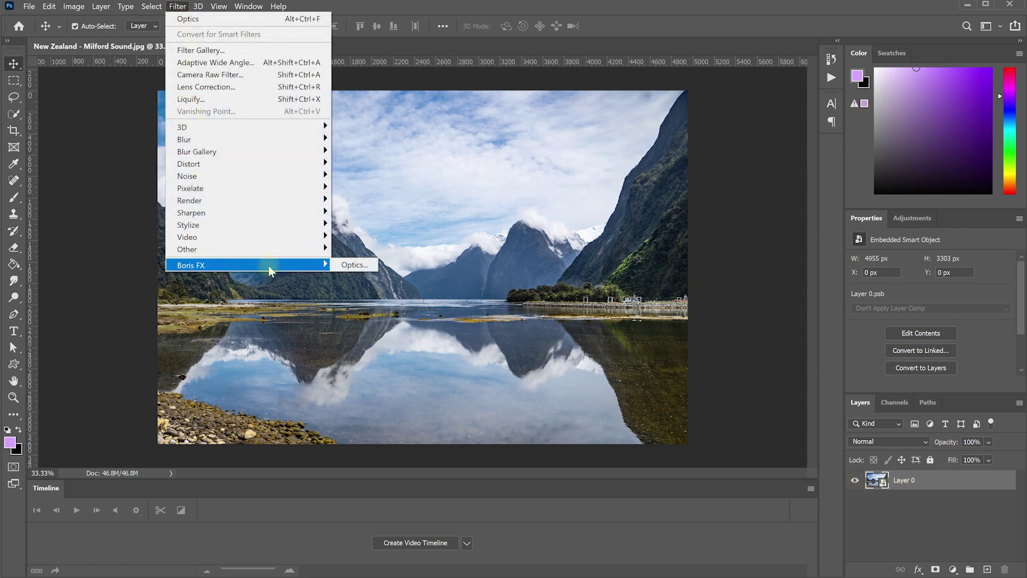
left_click(369, 266)
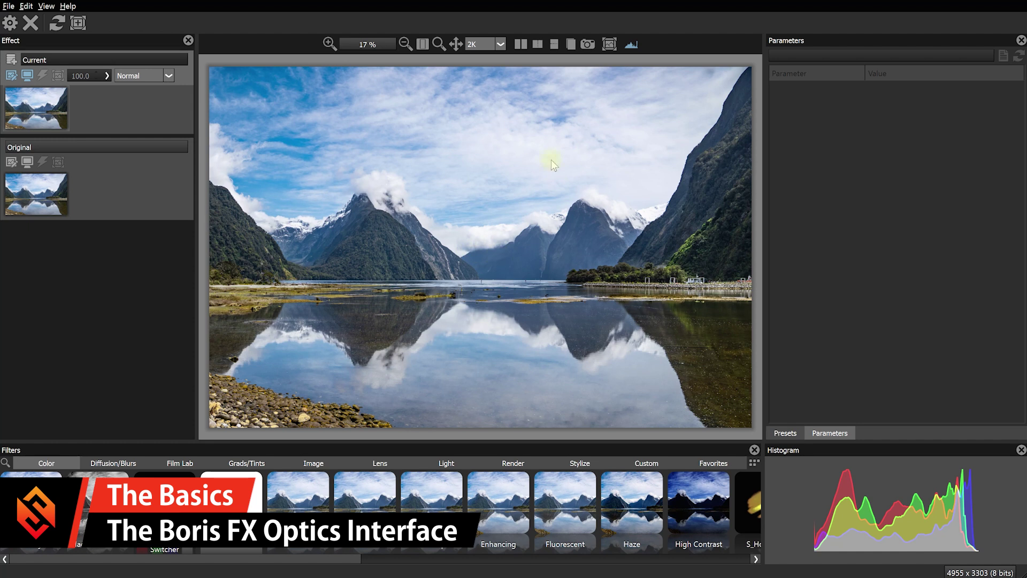
- Fit the Milford Sound photo to the view and toggle the histogram off and back on
scroll(441, 287, "down", 2)
scroll(466, 266, "up", 3)
key("f")
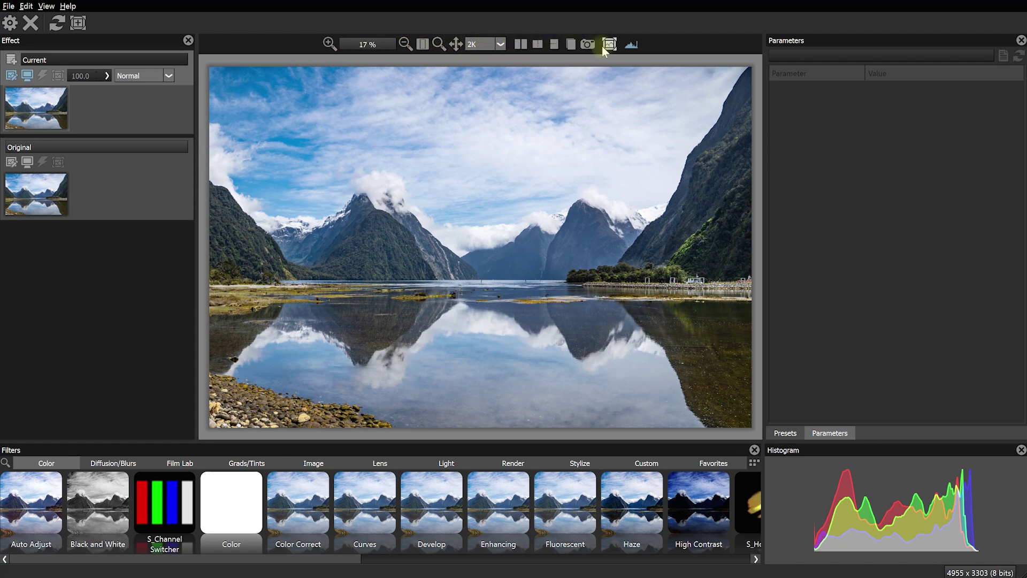
left_click(630, 47)
left_click(631, 49)
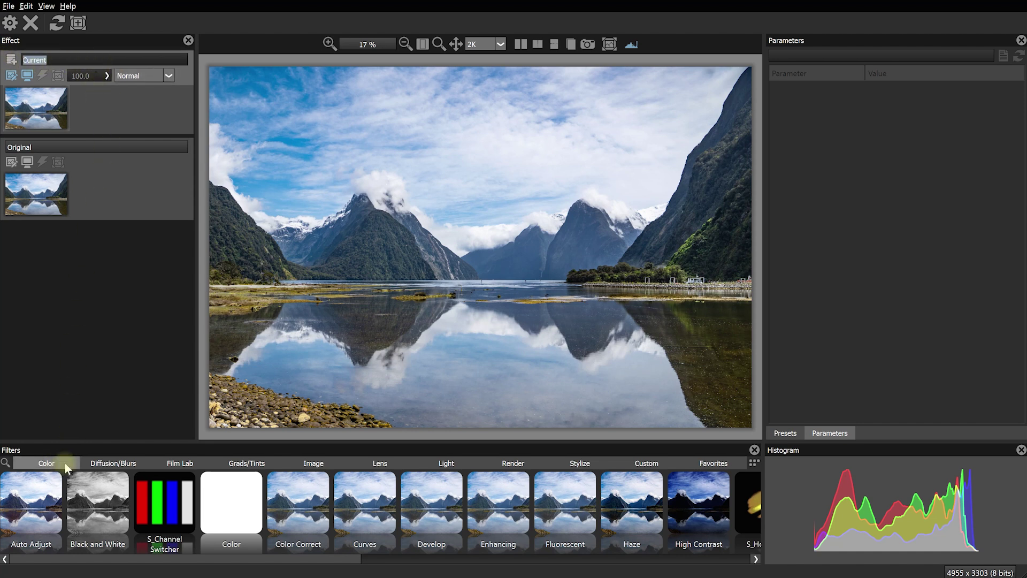
left_click(100, 464)
left_click(164, 463)
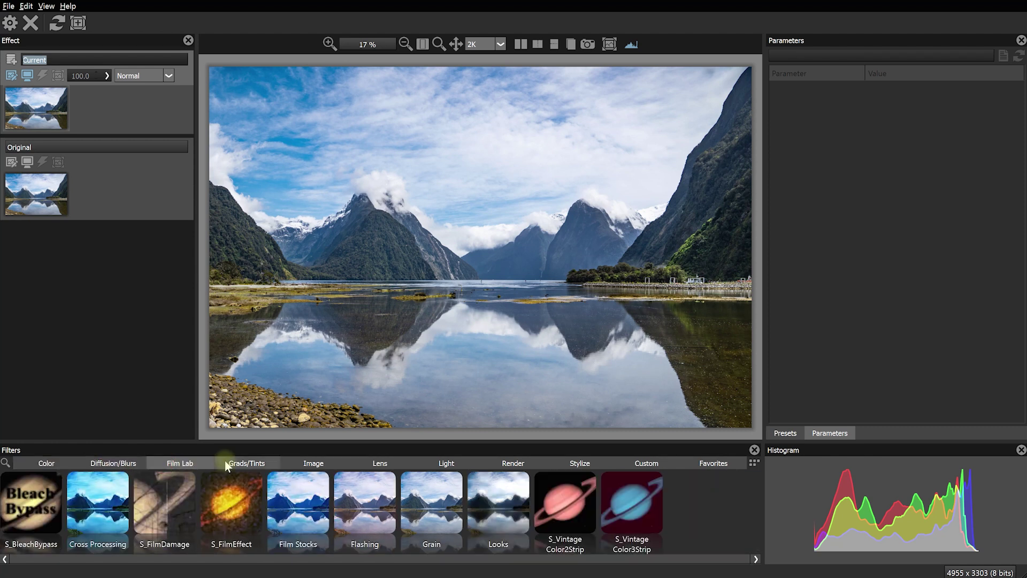
left_click(247, 459)
left_click(313, 463)
left_click(369, 463)
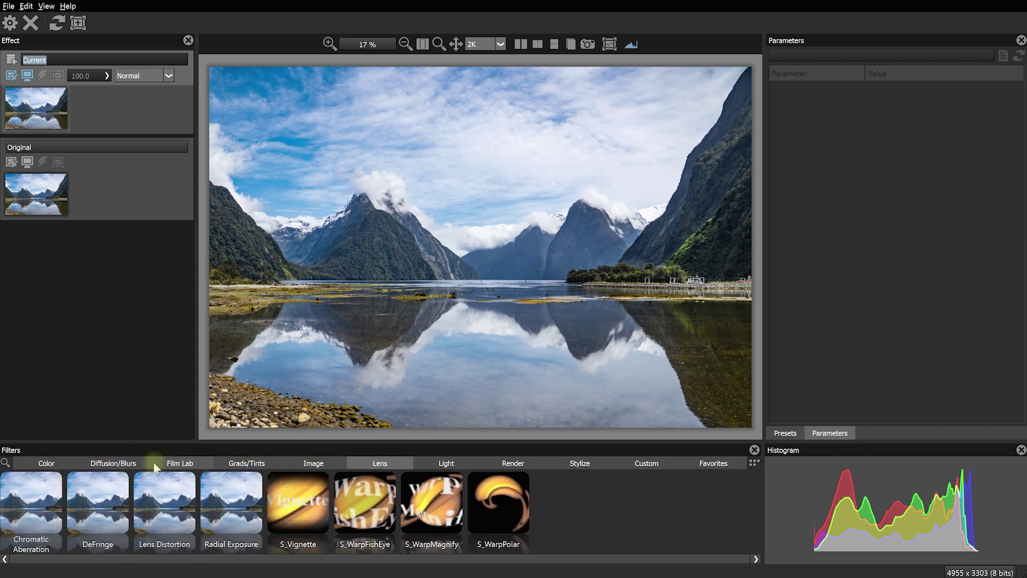
left_click(177, 463)
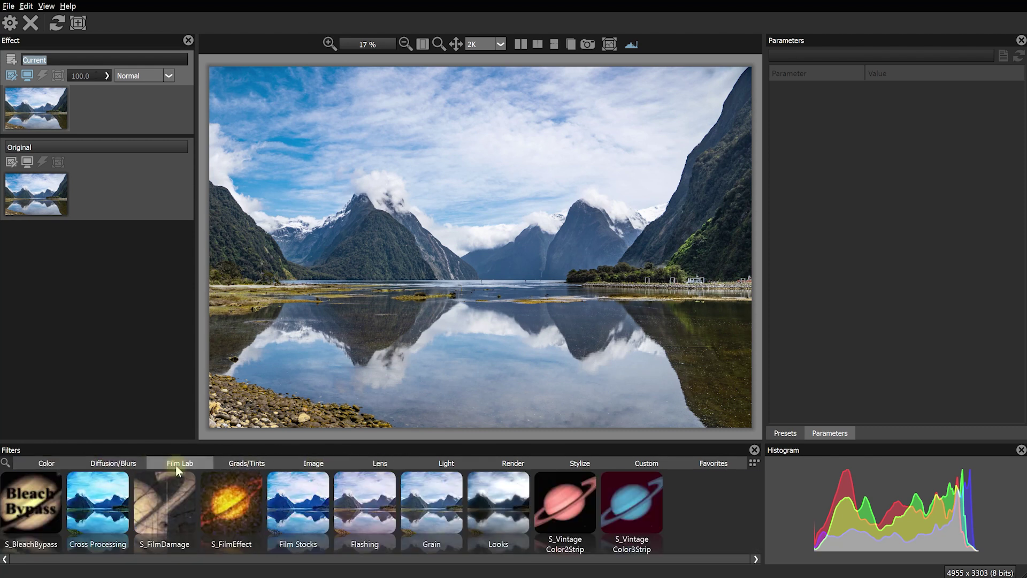
left_click(245, 466)
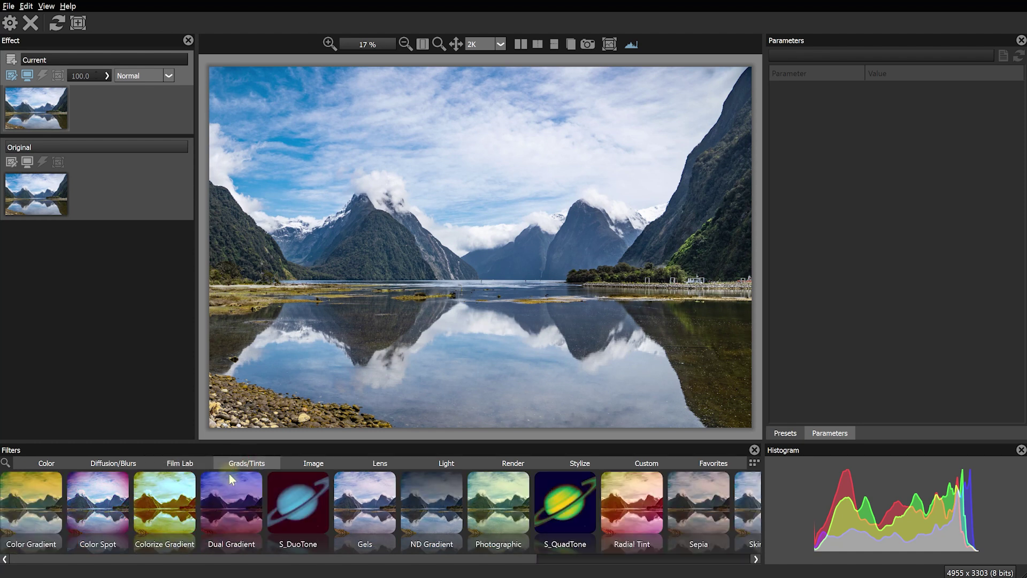
left_click(380, 464)
left_click(446, 463)
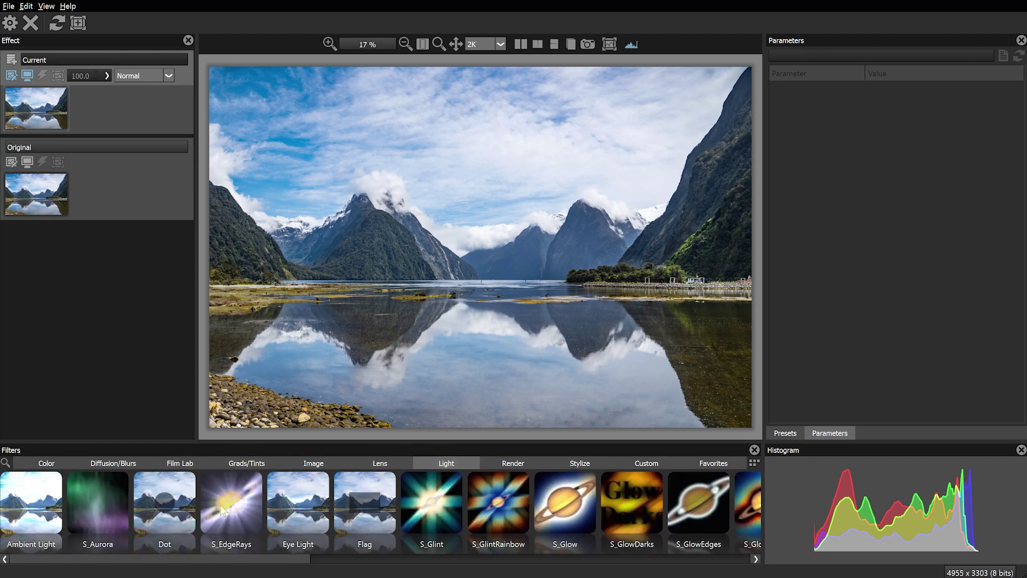
left_click_drag(300, 559, 523, 559)
left_click(512, 463)
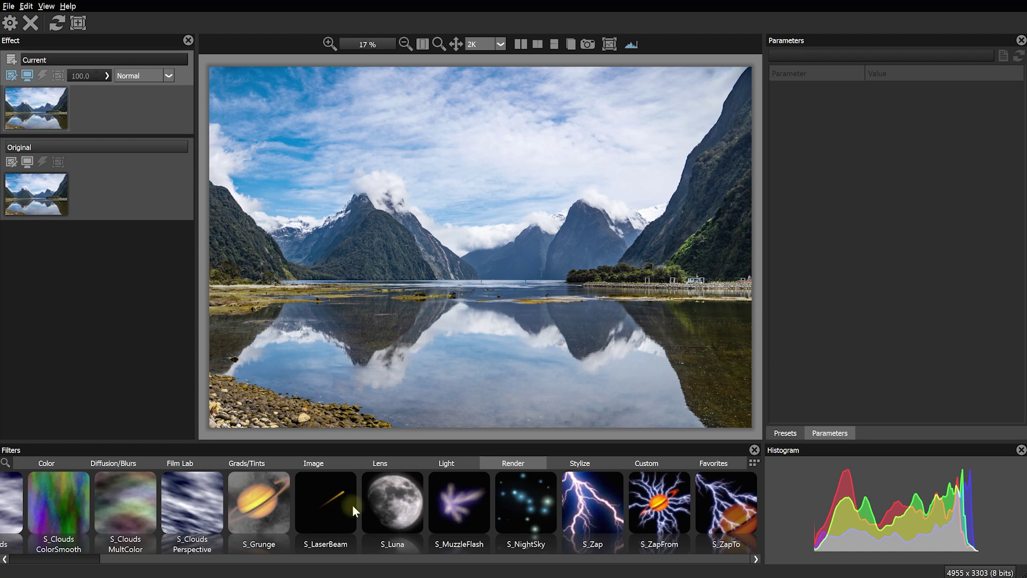
left_click(568, 465)
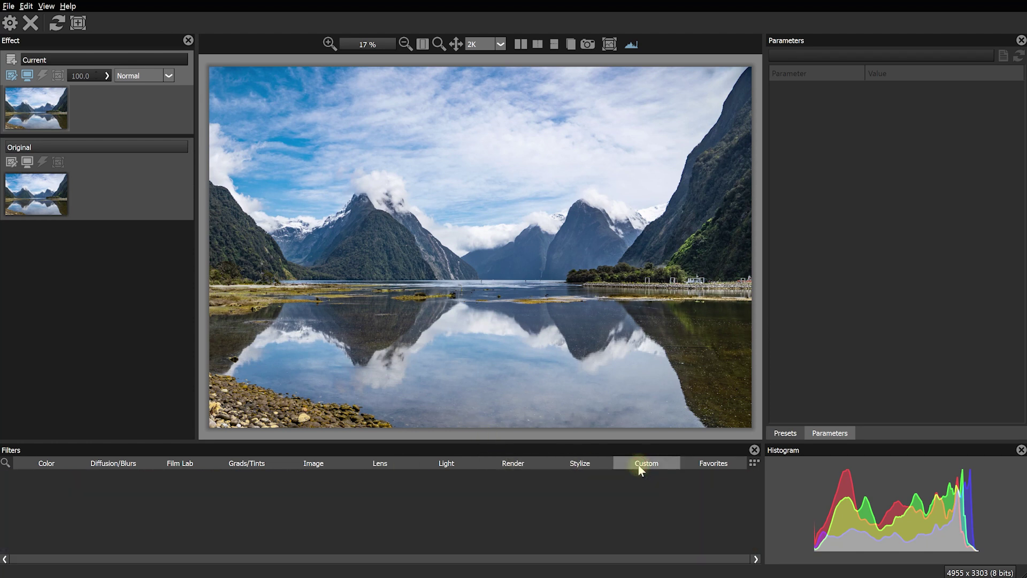
left_click(707, 463)
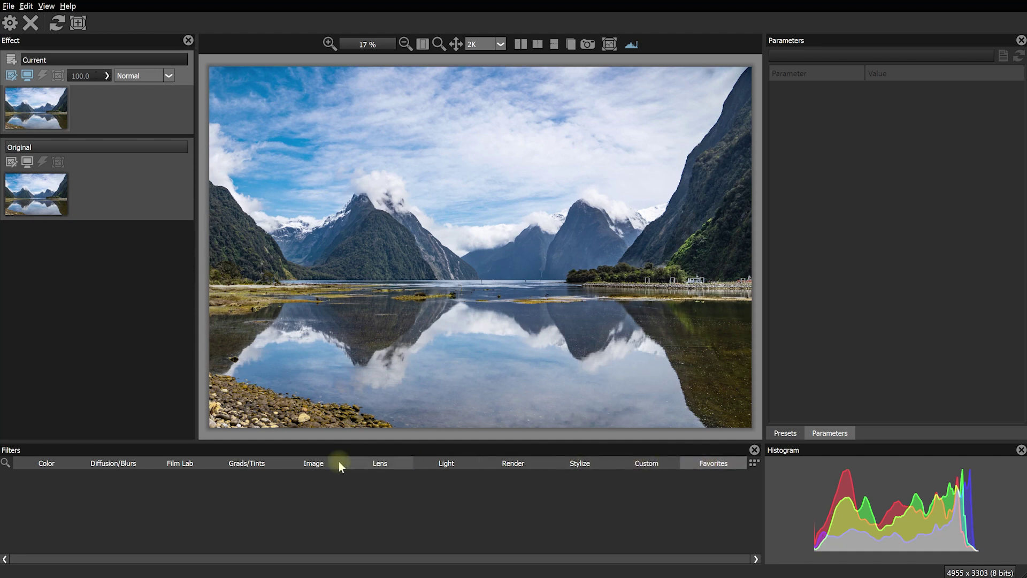
left_click(21, 466)
left_click(5, 464)
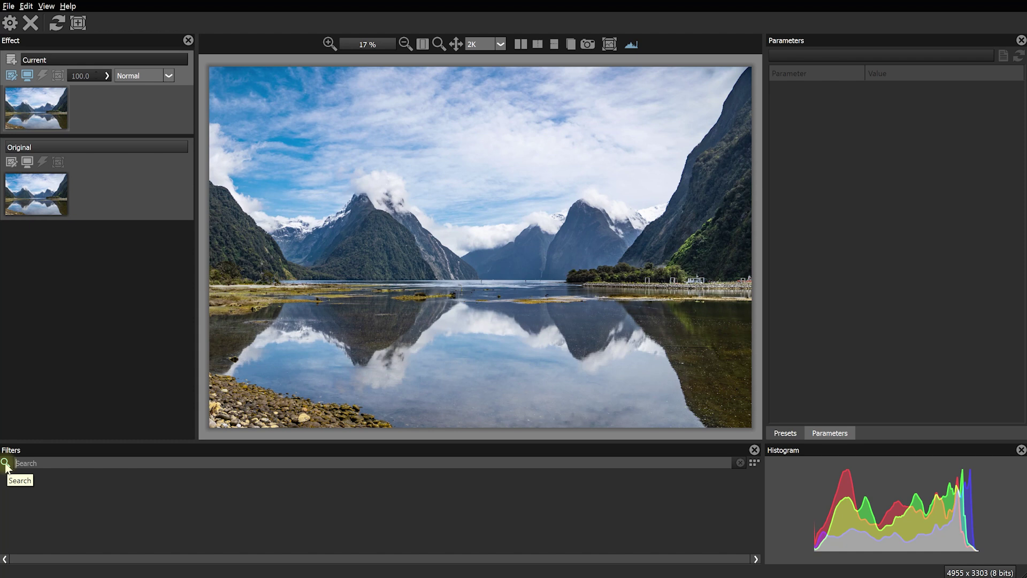
left_click(5, 464)
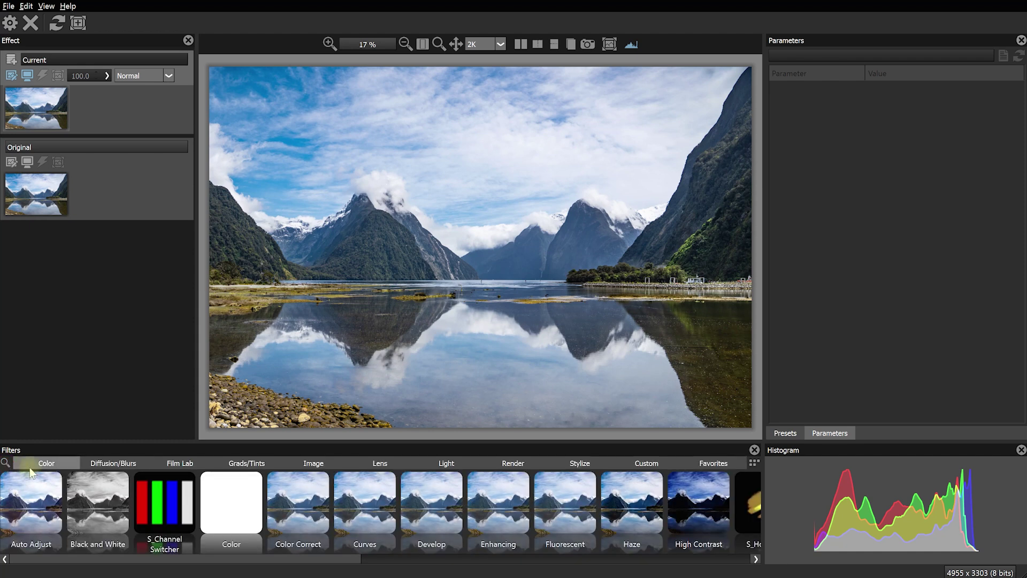
- Apply the Film Stocks filter from the Film Lab category
left_click(80, 495)
left_click(168, 464)
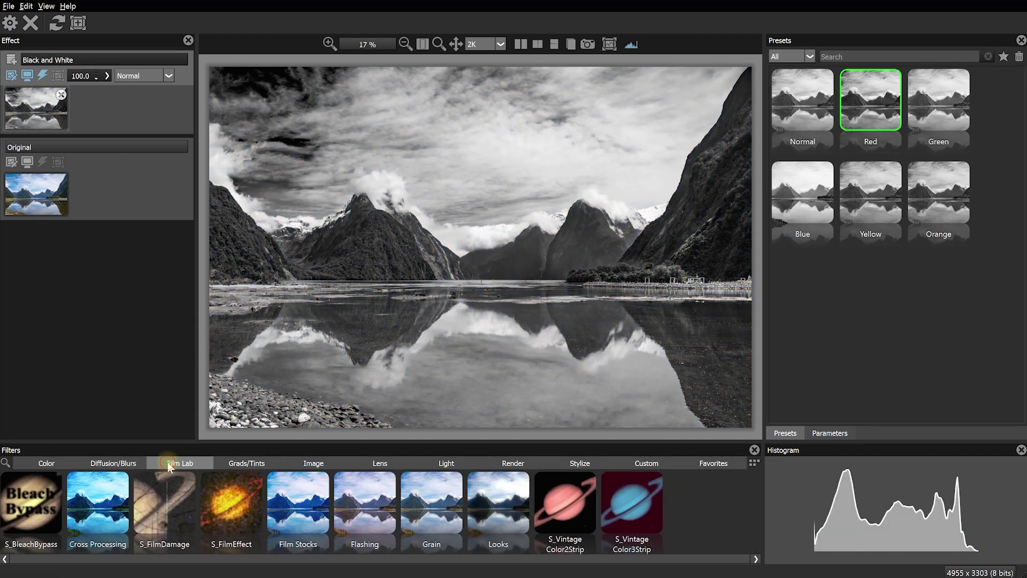
left_click(298, 503)
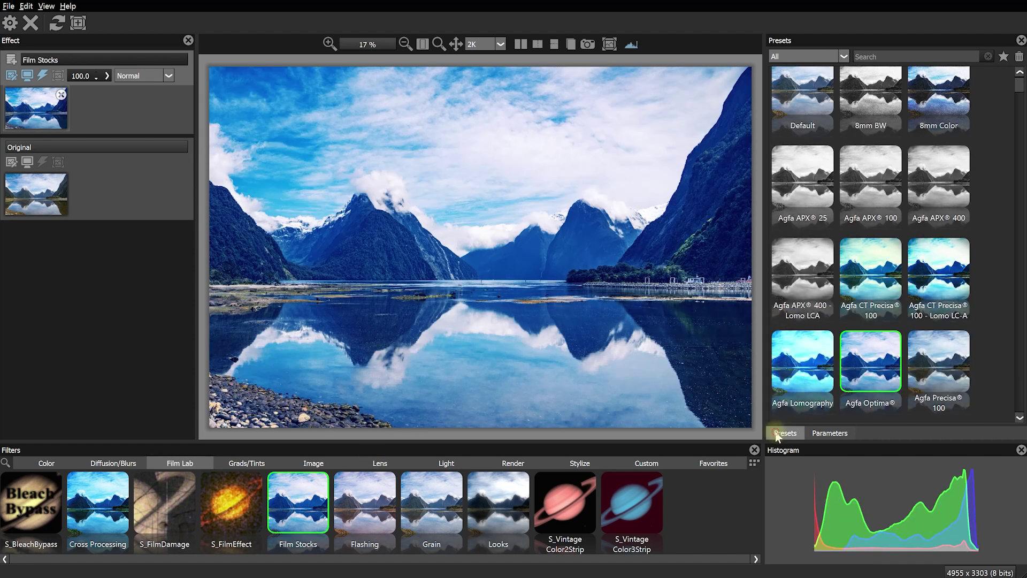
- Compare Ektachrome, Cross Process and Agfa RSX® II 100 presets, then settle on Agfa APX® 400 - Lomo LCA
scroll(904, 151, "down", 5)
scroll(899, 171, "down", 5)
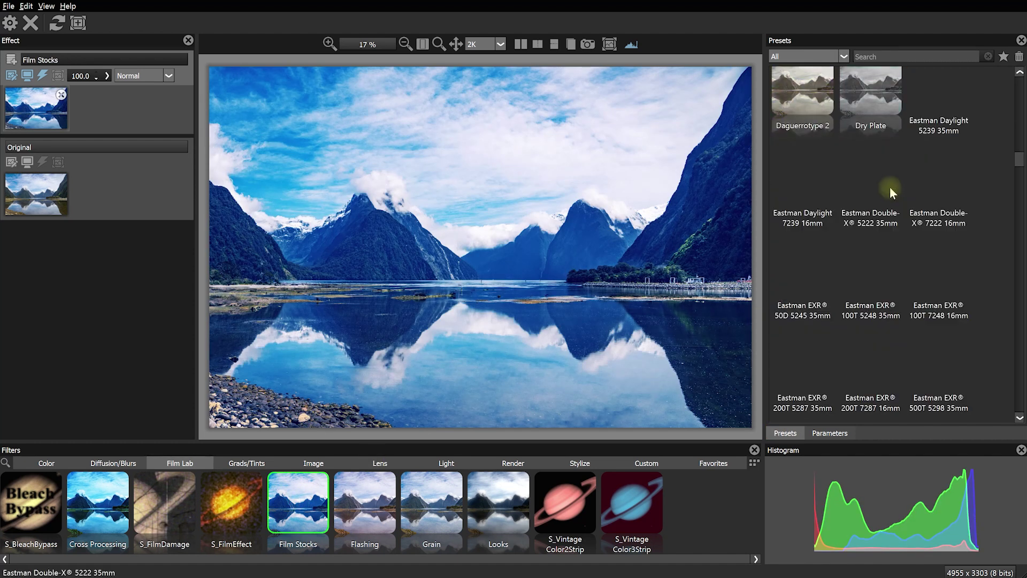
left_click(870, 267)
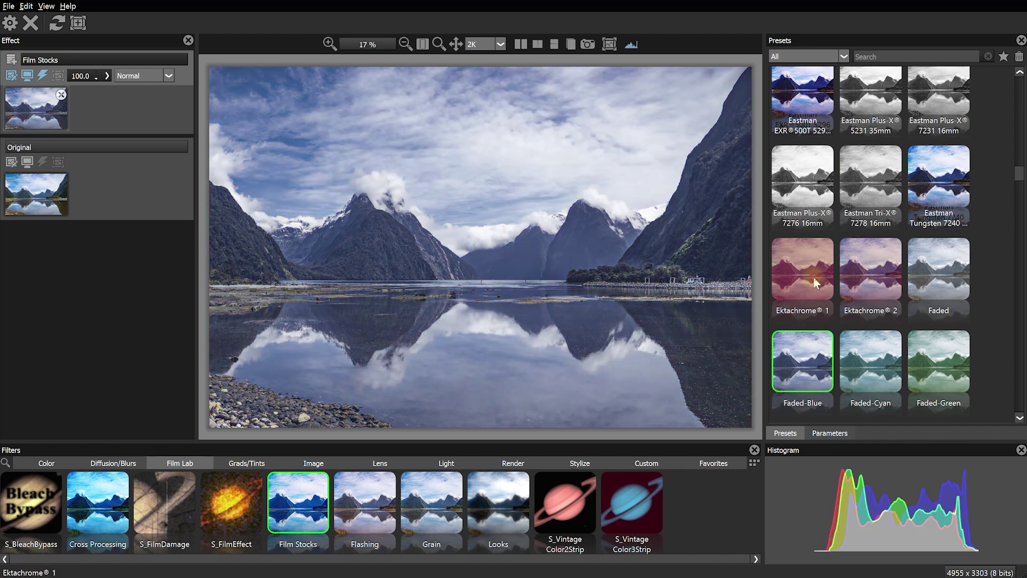
scroll(816, 332, "up", 10)
scroll(816, 332, "down", 6)
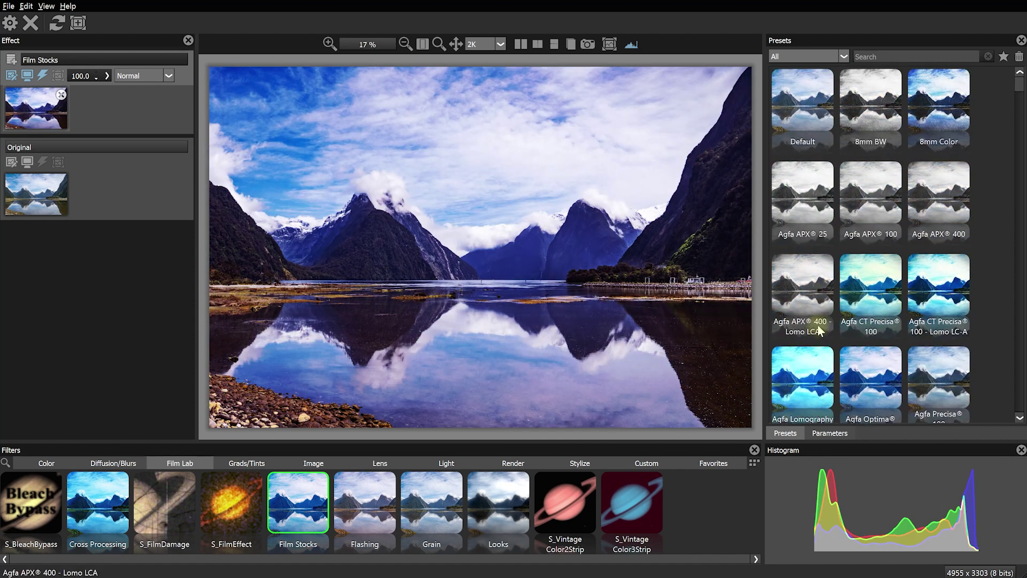
left_click(806, 285)
scroll(806, 288, "up", 6)
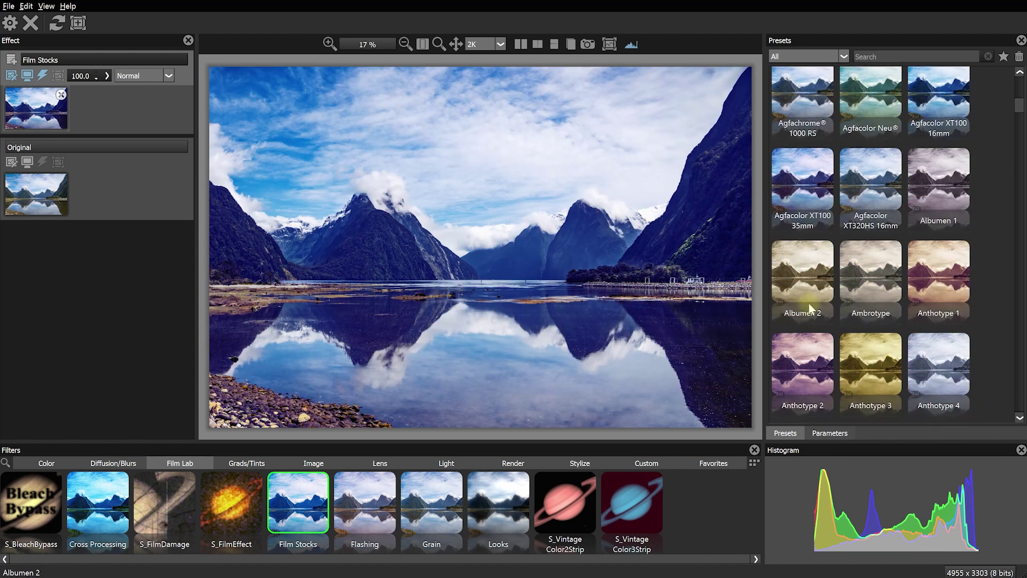
left_click(806, 284)
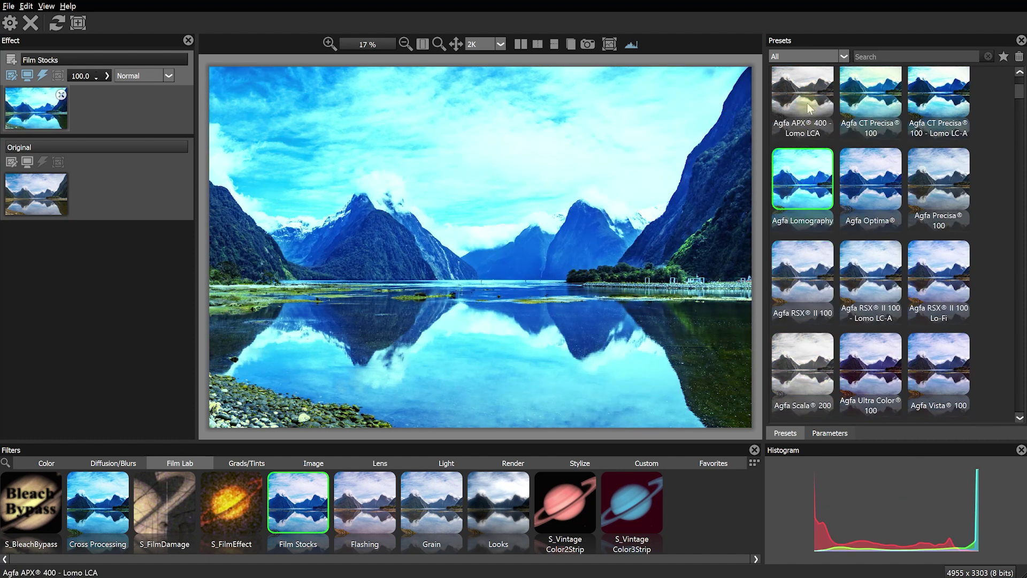
left_click(802, 101)
scroll(803, 107, "up", 2)
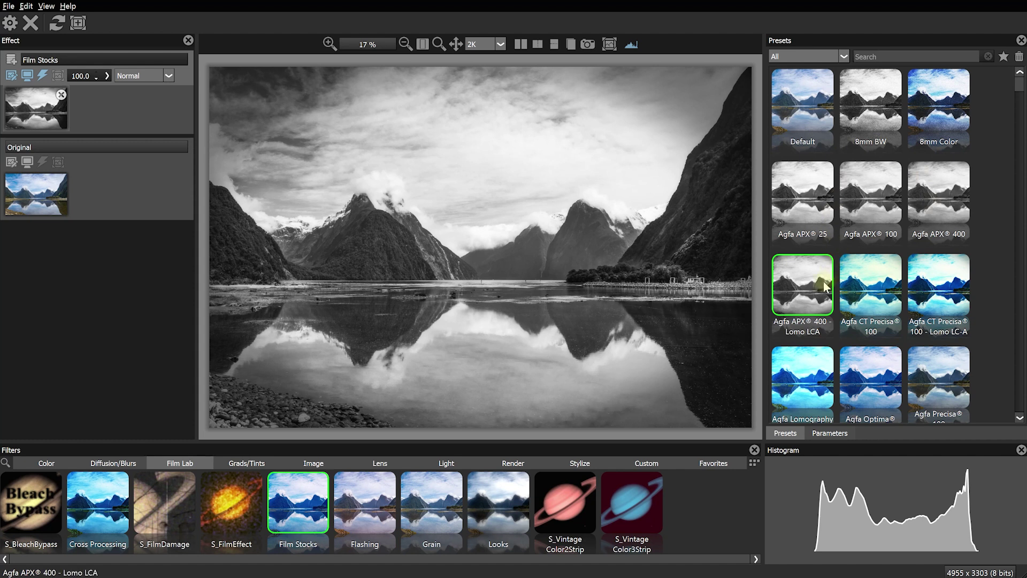
double_click(99, 58)
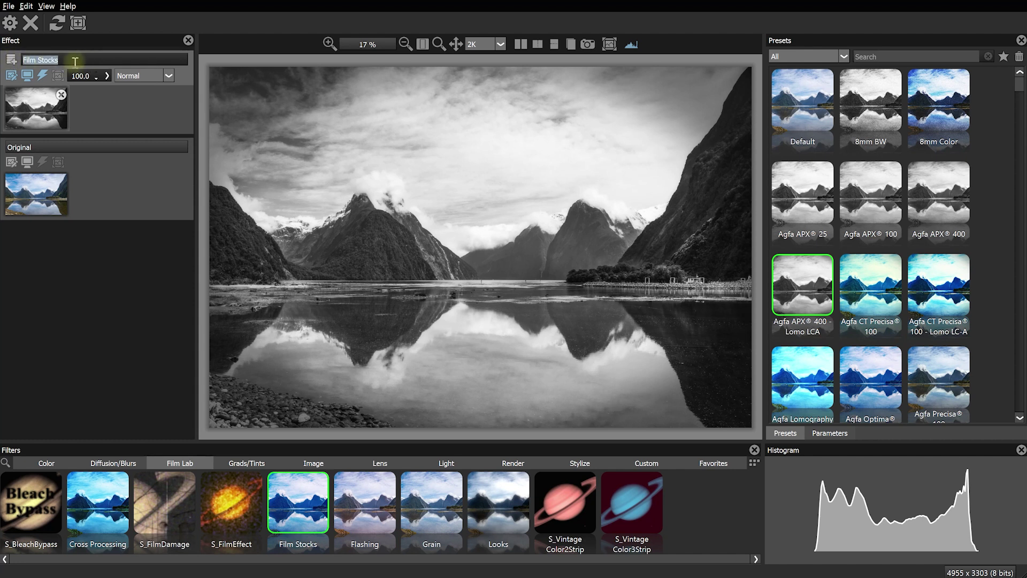
key("Return")
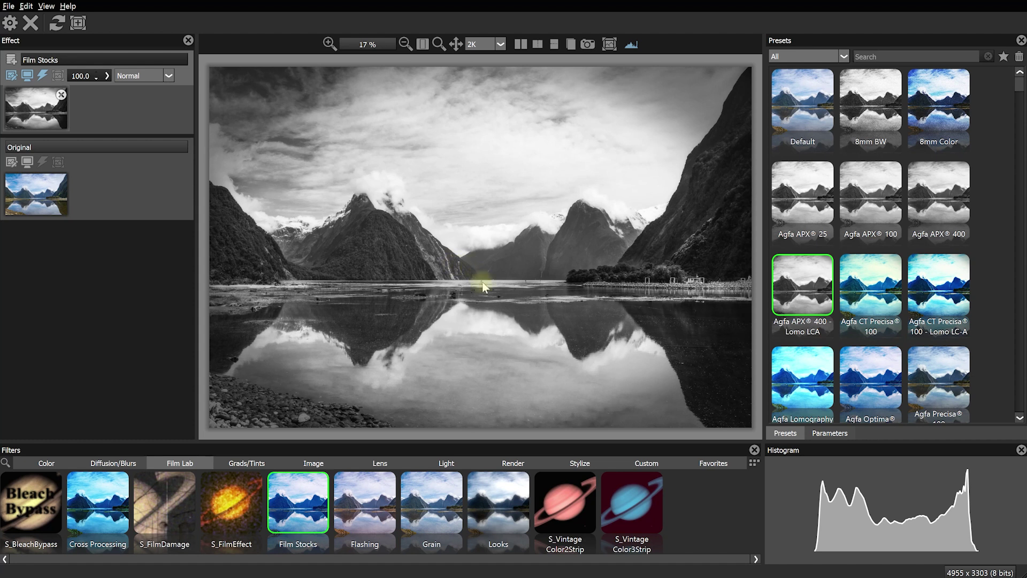
- Review the Agfa preset's parameters, return to the presets grid, then delete the Film Stocks layer
left_click(829, 434)
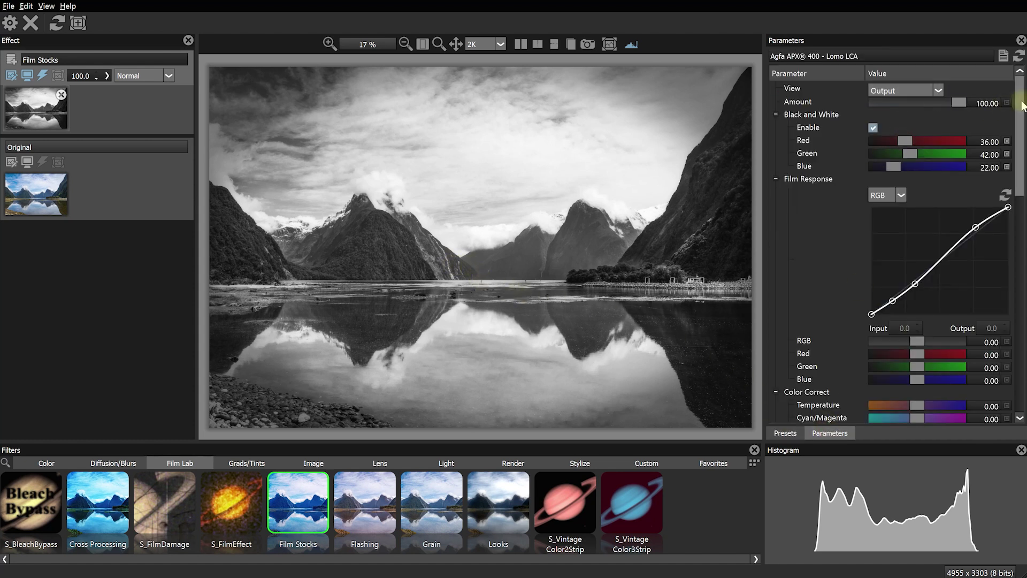
left_click_drag(1023, 105, 1022, 72)
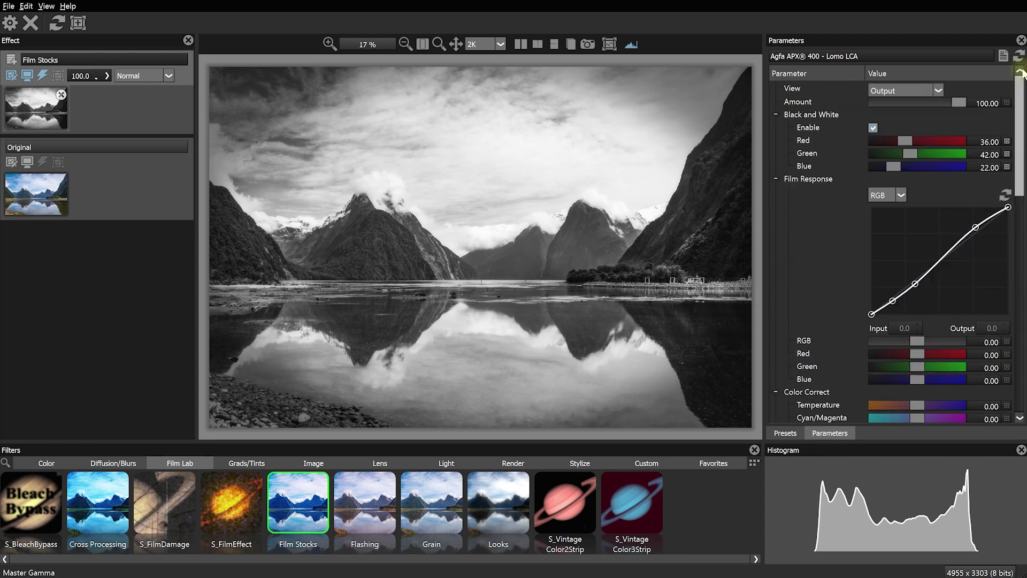
left_click(785, 433)
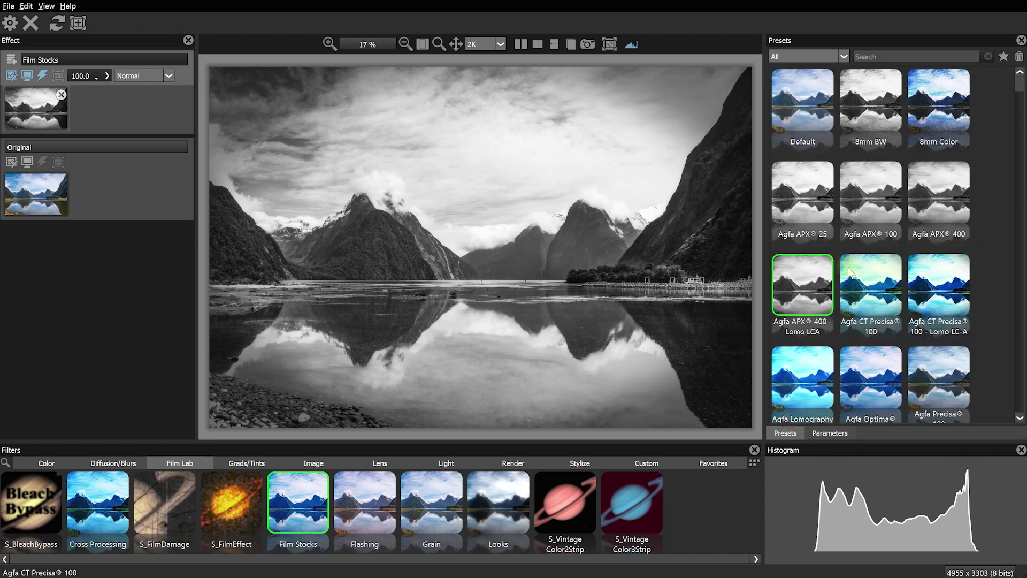
scroll(861, 271, "down", 5)
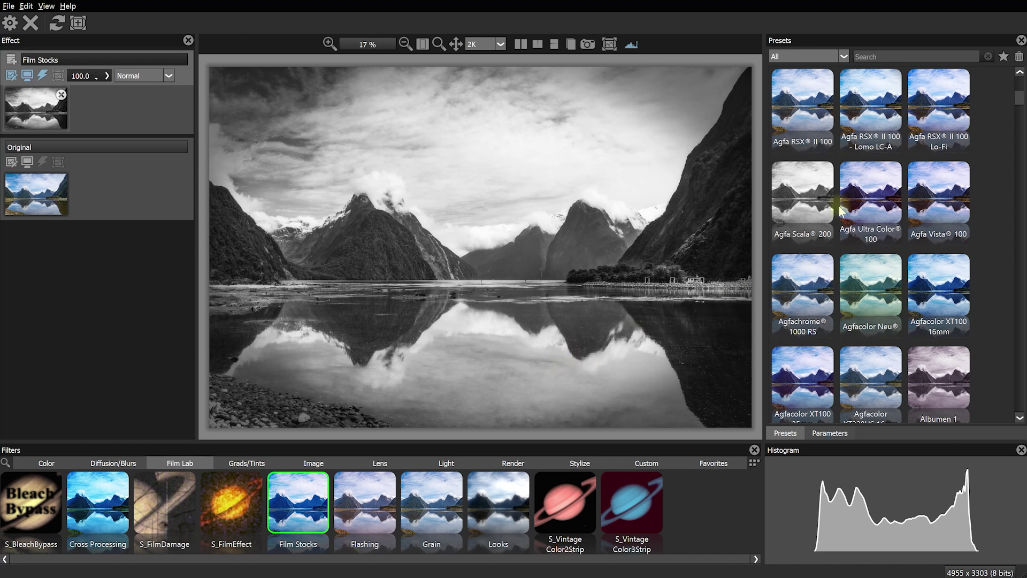
scroll(862, 239, "up", 5)
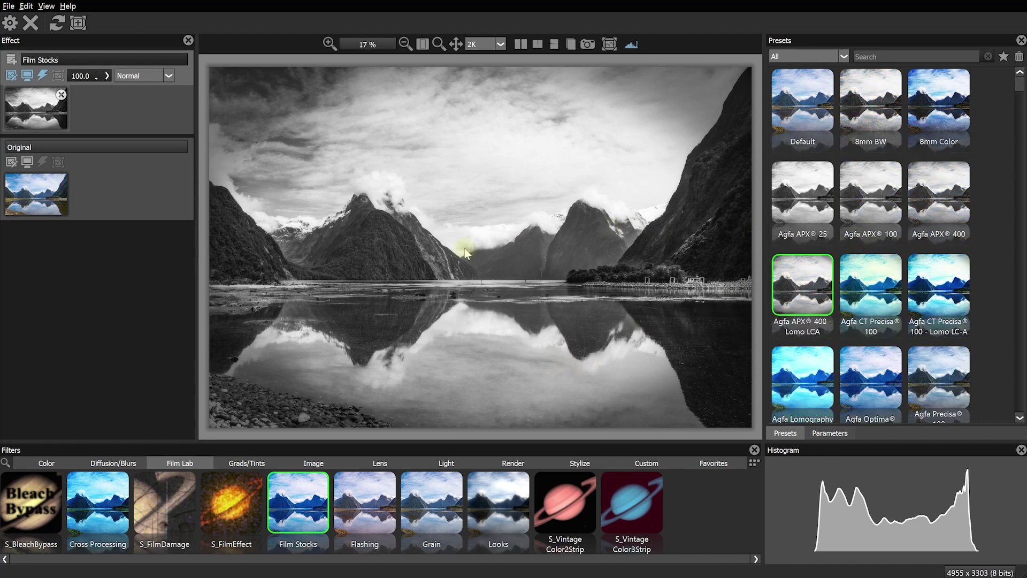
left_click(61, 95)
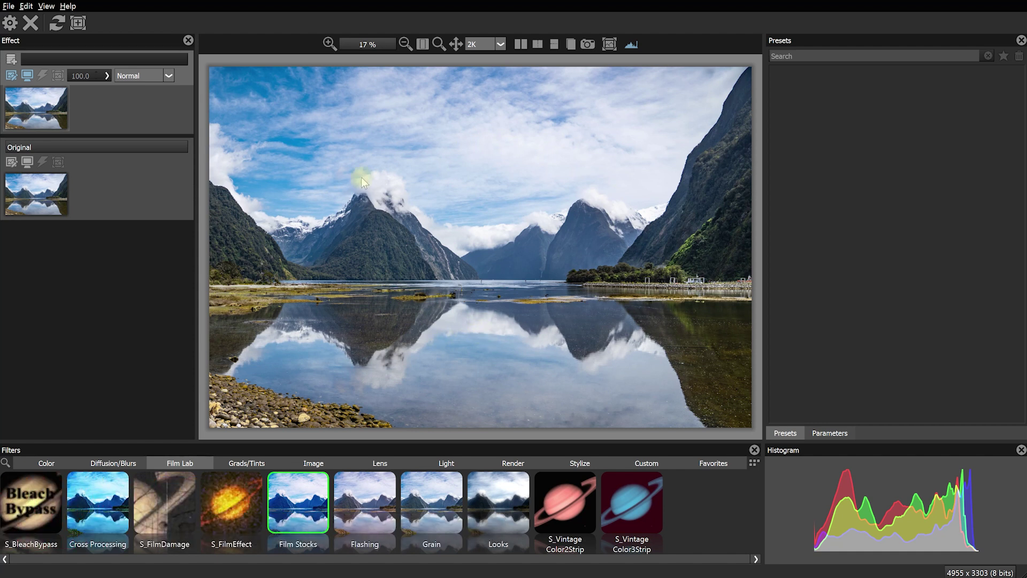
- Add Auto Adjust from the Color filters, compare Auto Color and Auto Contrast, and keep Auto Levels
left_click(45, 464)
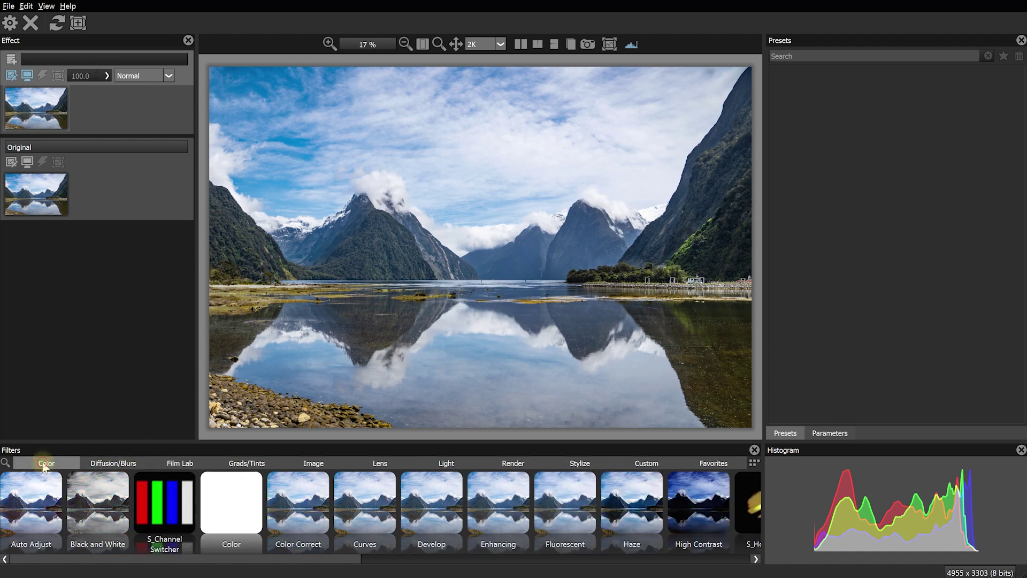
left_click(30, 507)
left_click(794, 117)
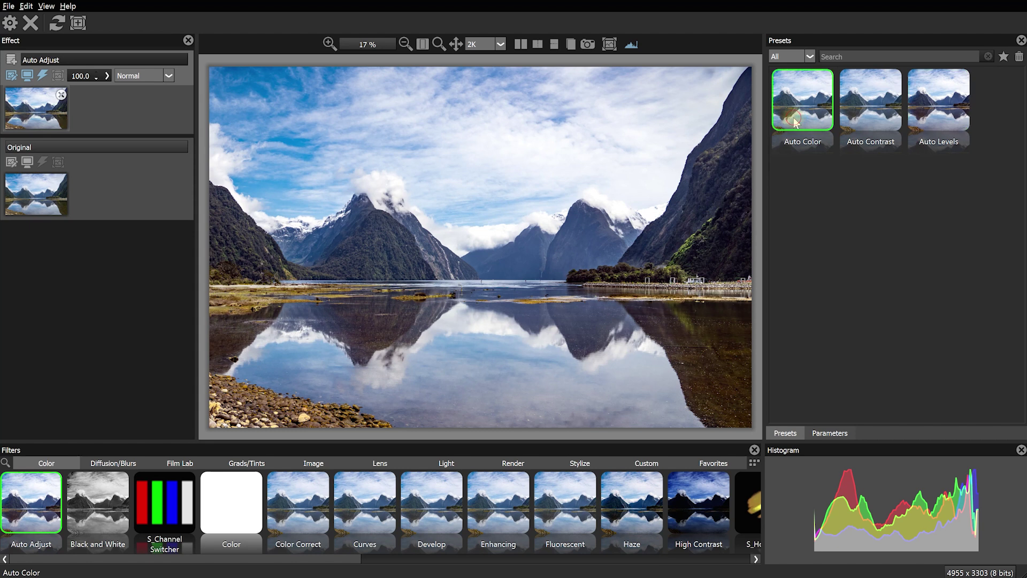
left_click(861, 112)
left_click(918, 110)
left_click(888, 116)
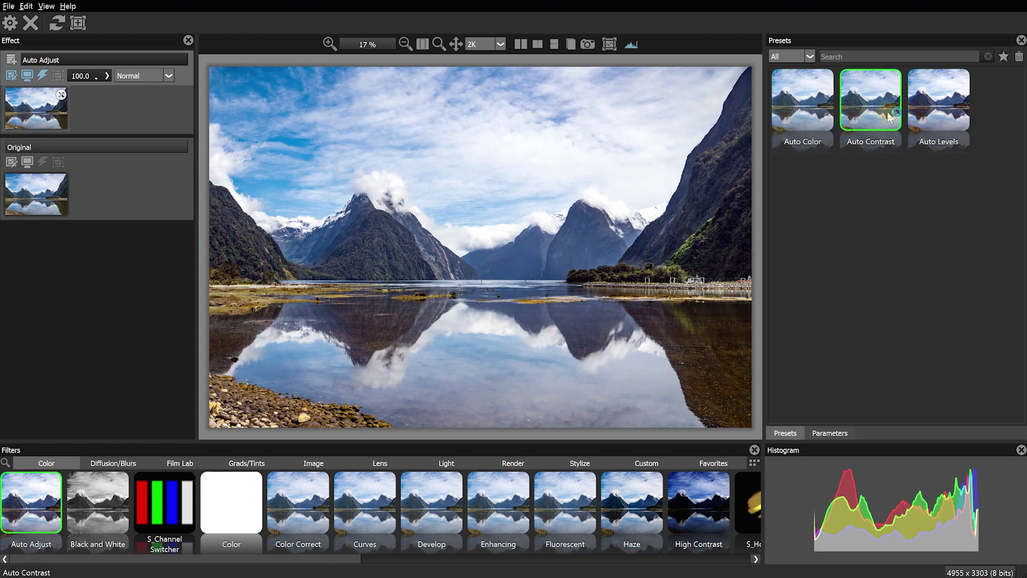
left_click(938, 111)
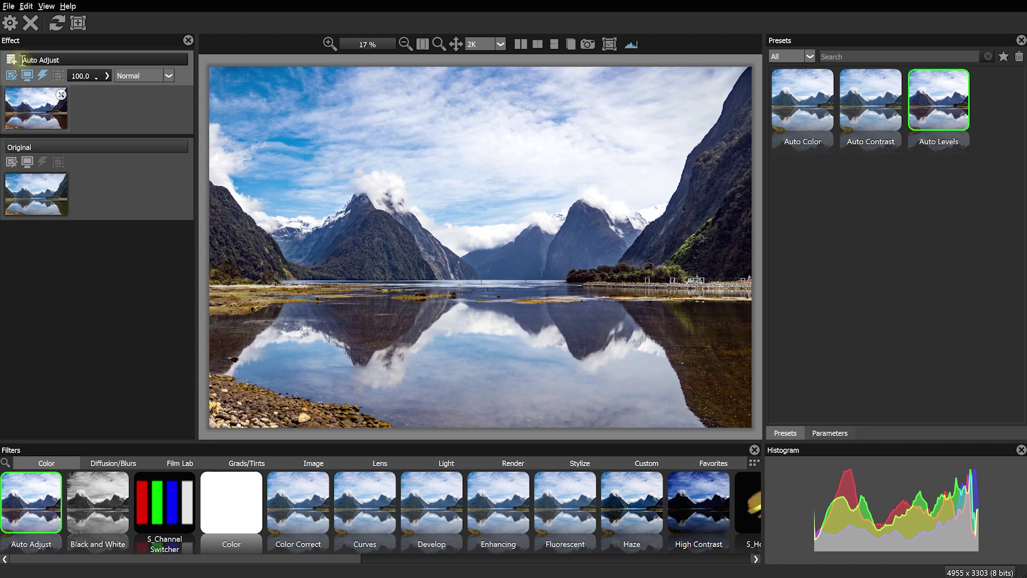
- Preview Auto Adjust opacity and blend modes, keeping 100 opacity and Normal, then show Film Lab filters
left_click(106, 77)
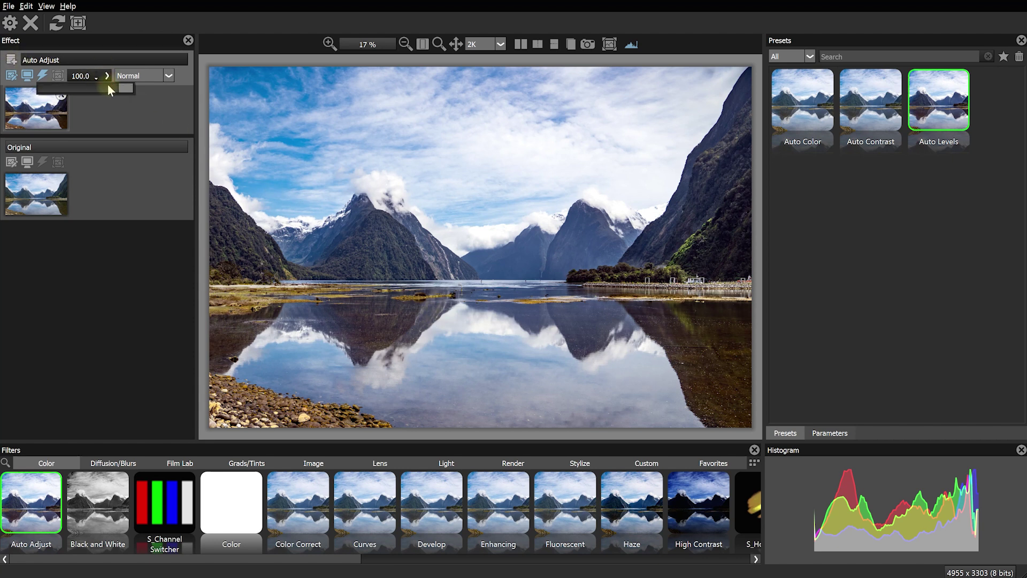
mouse_move(101, 89)
left_mouse_down()
mouse_move(53, 91)
mouse_move(133, 92)
mouse_move(105, 92)
left_mouse_up()
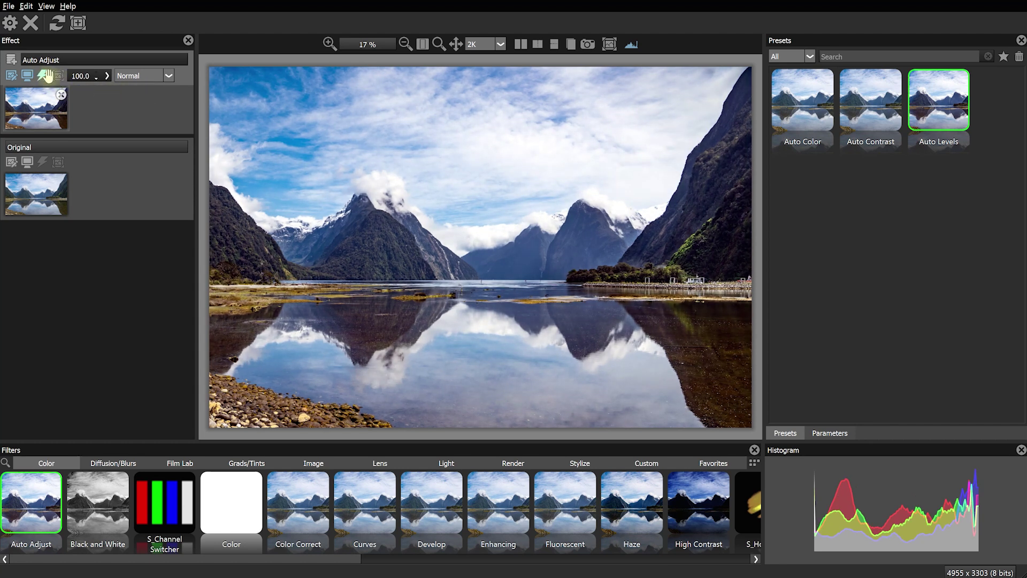
left_click(169, 76)
mouse_move(168, 99)
left_mouse_down()
mouse_move(168, 156)
mouse_move(164, 91)
left_mouse_up()
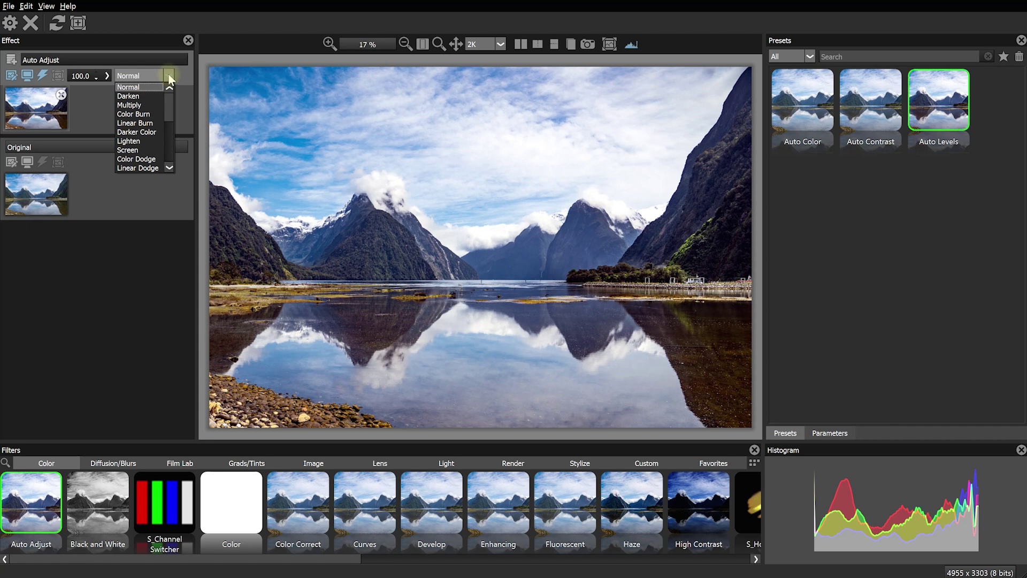
left_click(170, 77)
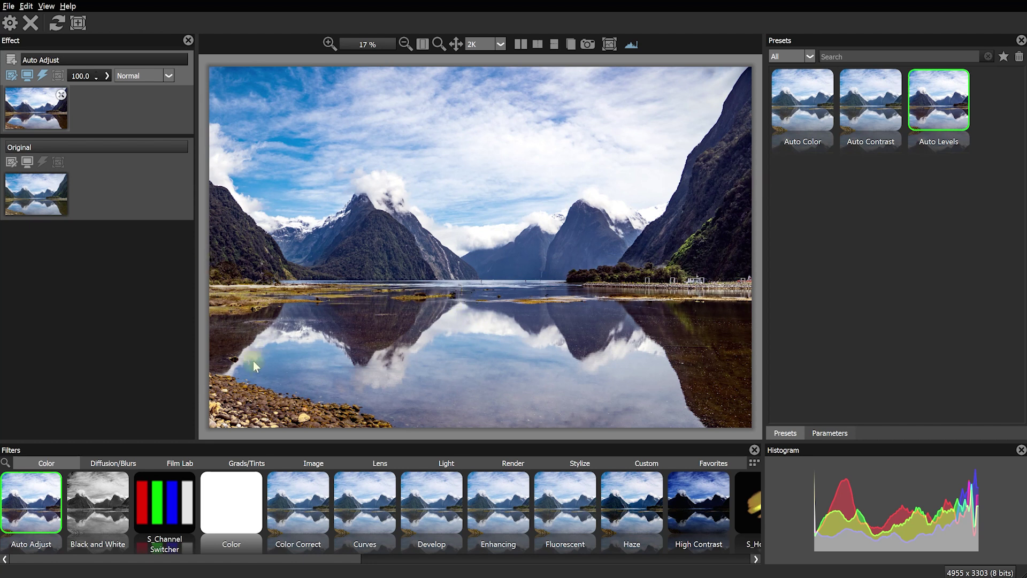
left_click(180, 463)
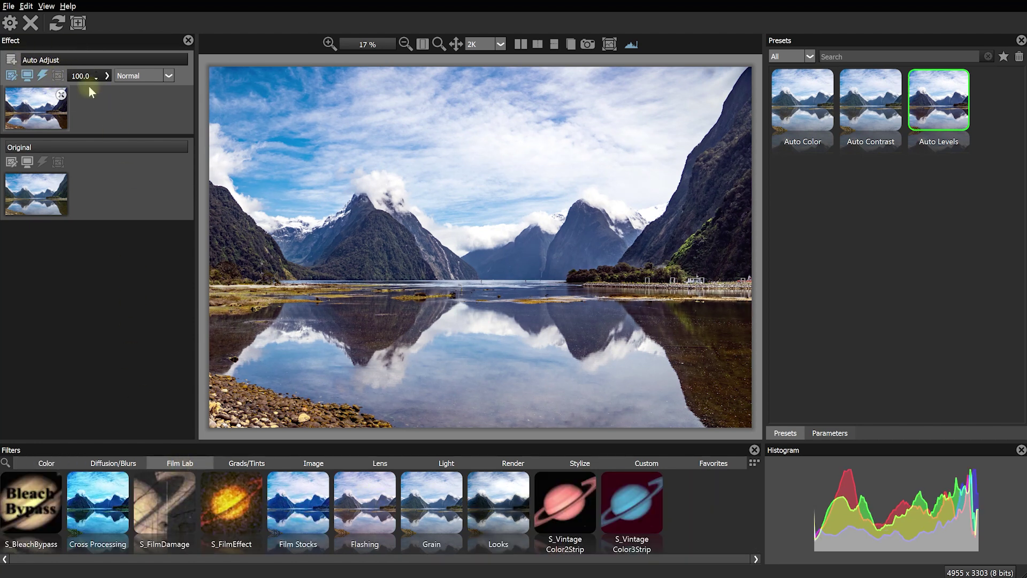
- Add a Looks layer, try Grape, Glamour, Fashion and Basic presets, then choose Bleach Warm
left_click(12, 60)
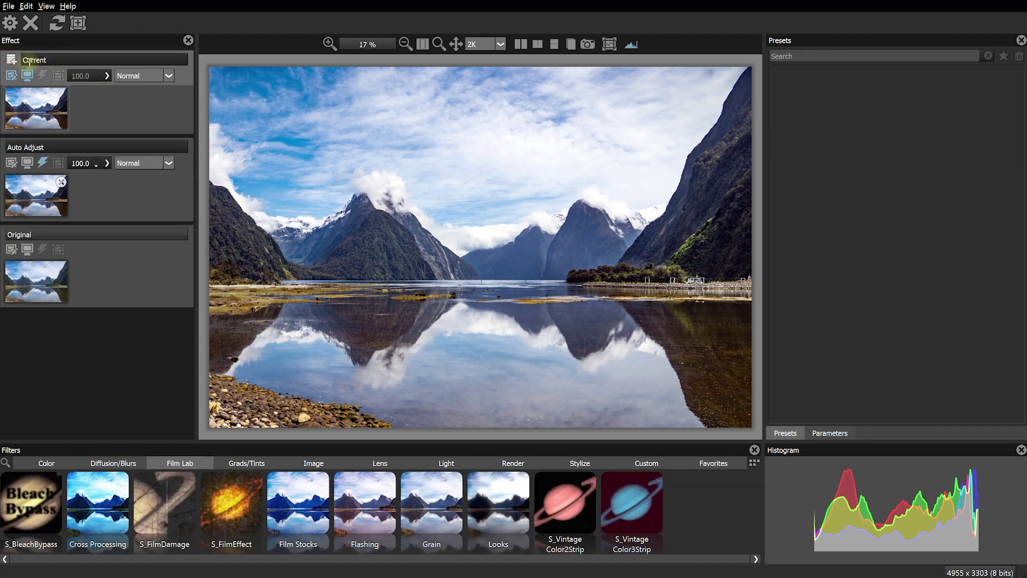
left_click(498, 486)
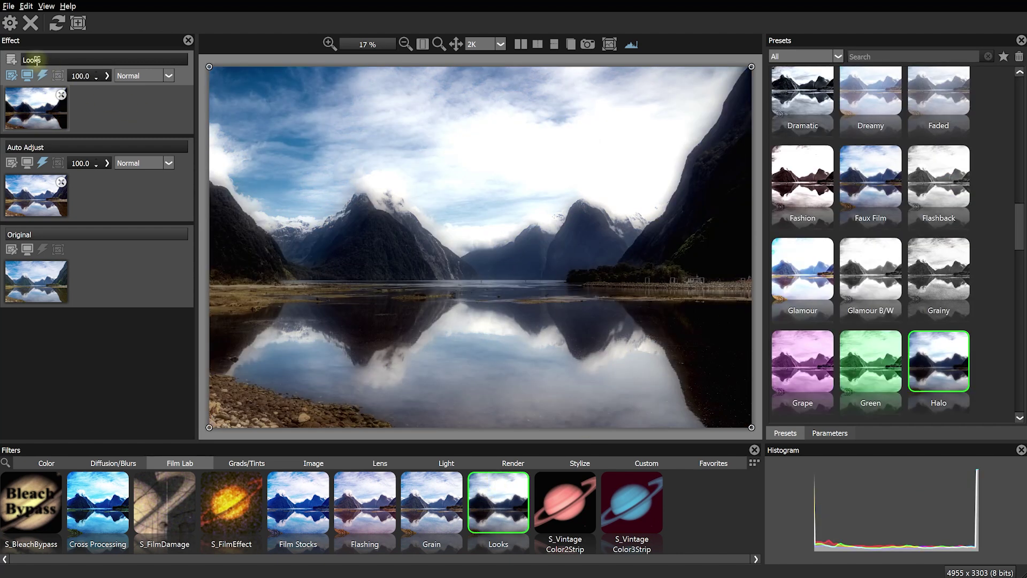
left_click(800, 361)
left_click(805, 281)
left_click(822, 198)
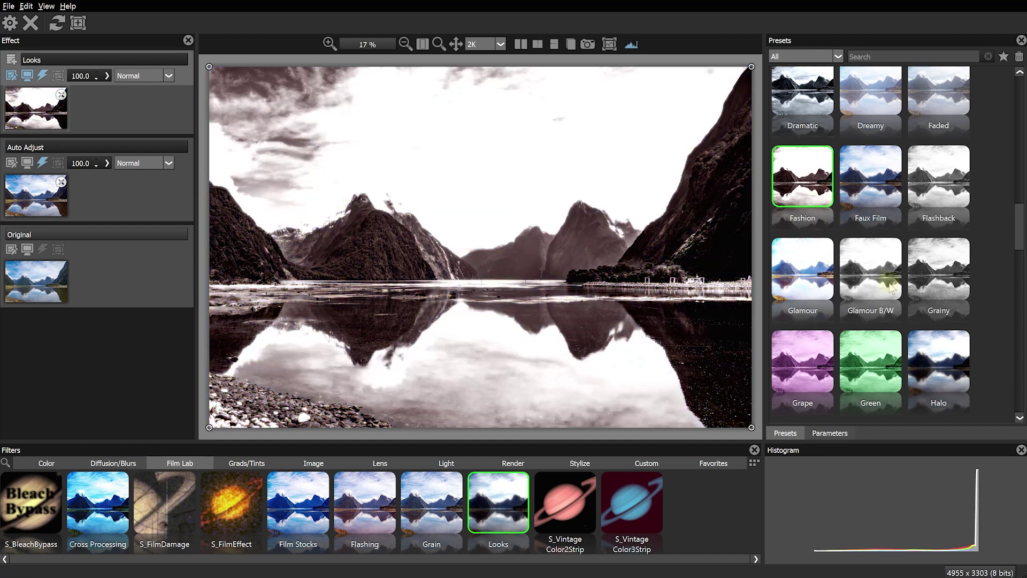
scroll(856, 241, "up", 10)
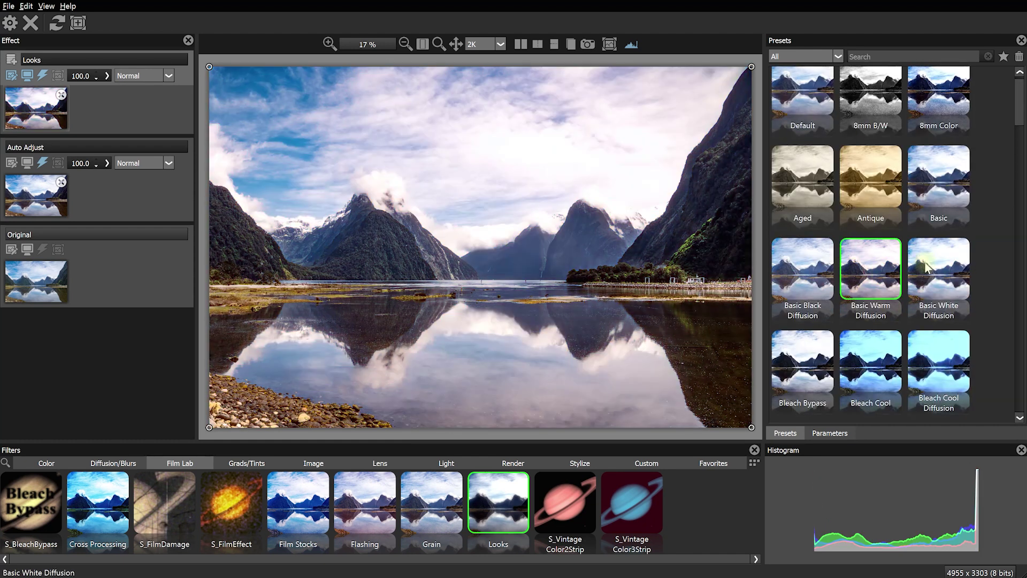
left_click(932, 181)
scroll(932, 187, "up", 1)
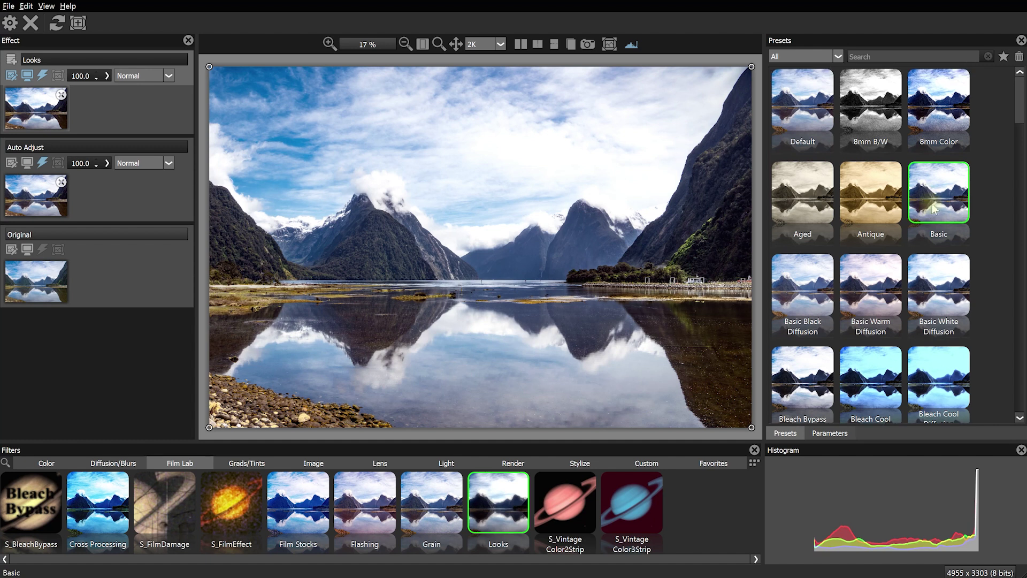
scroll(932, 209, "down", 2)
left_click(887, 289)
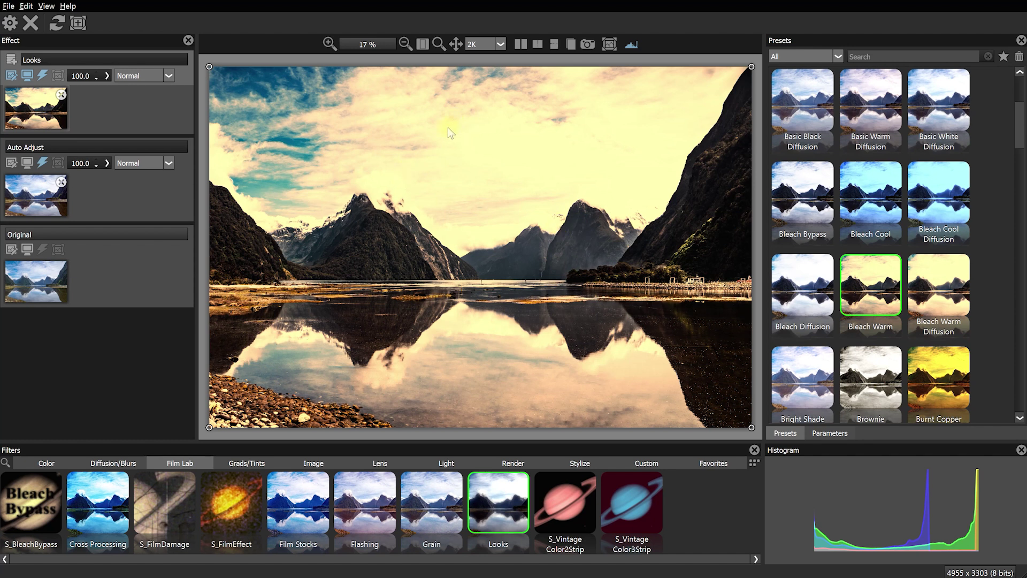
- Lower the Looks layer opacity to 73.8 to soften the Bleach Warm tone
left_click(107, 76)
left_click_drag(131, 90, 105, 91)
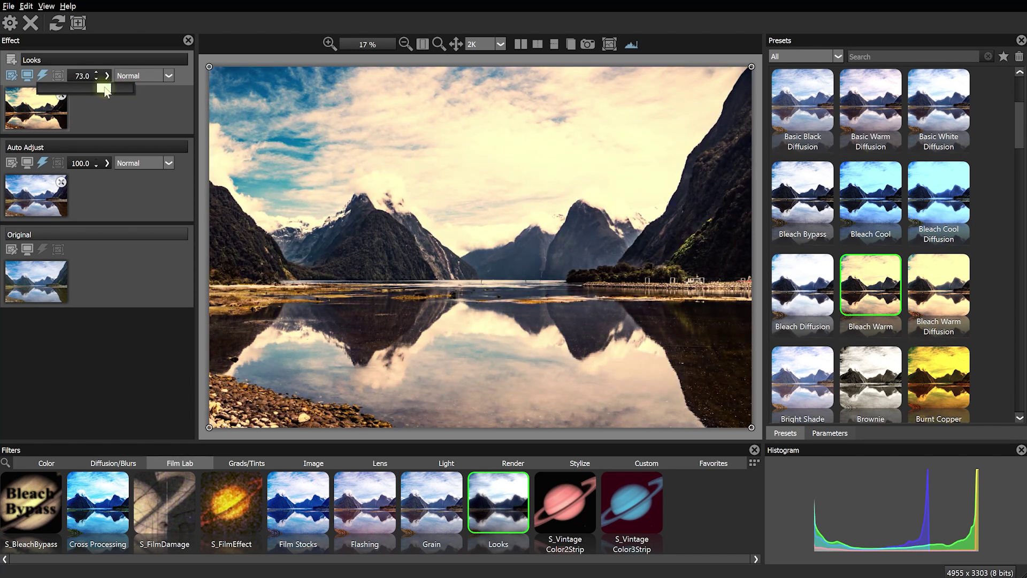
left_click_drag(106, 91, 107, 91)
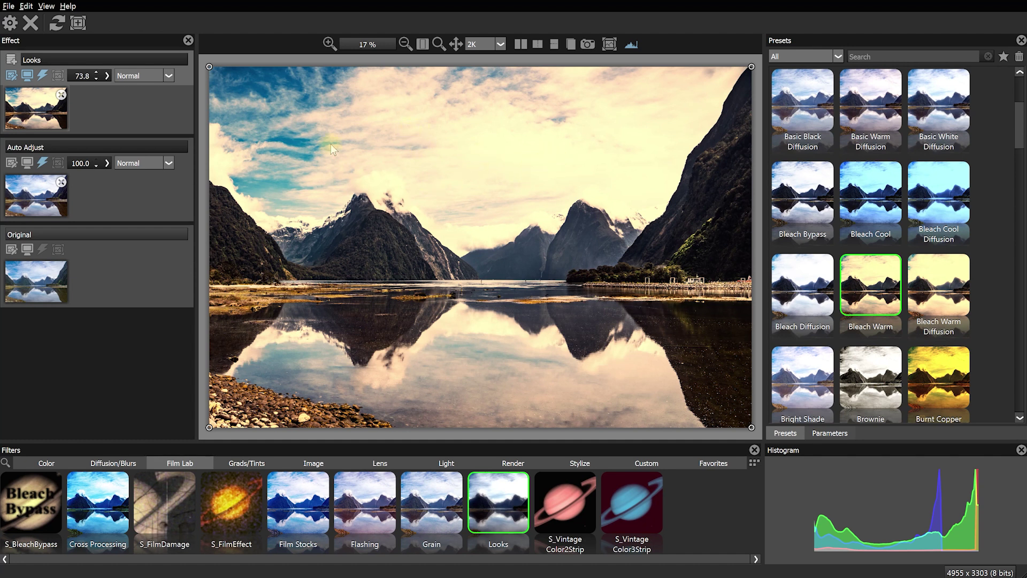
- Add a Paint mask to Looks, brush size 1049, softness 100, opacity 62, and paint the clouds and peaks
left_click(78, 24)
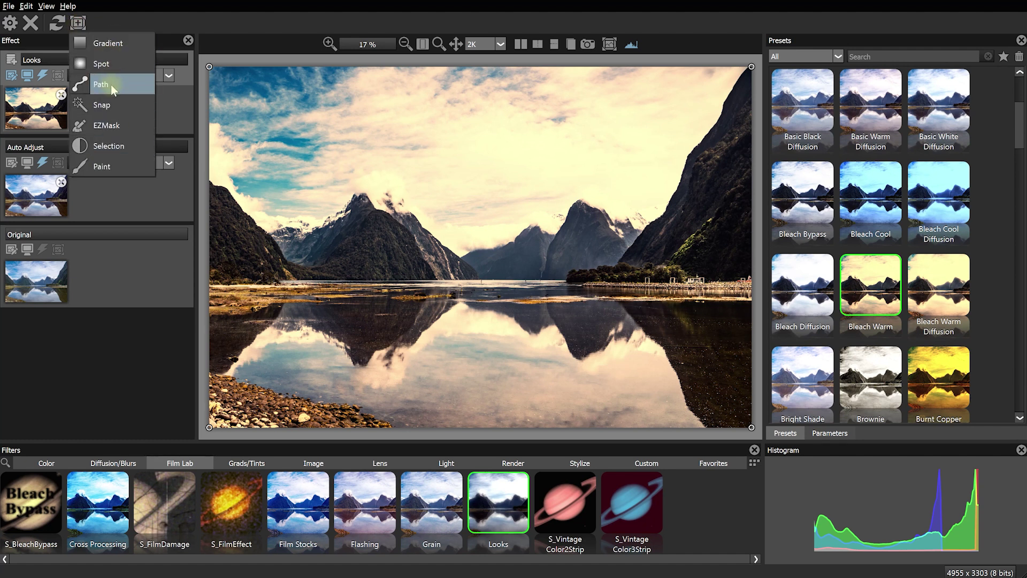
left_click(119, 168)
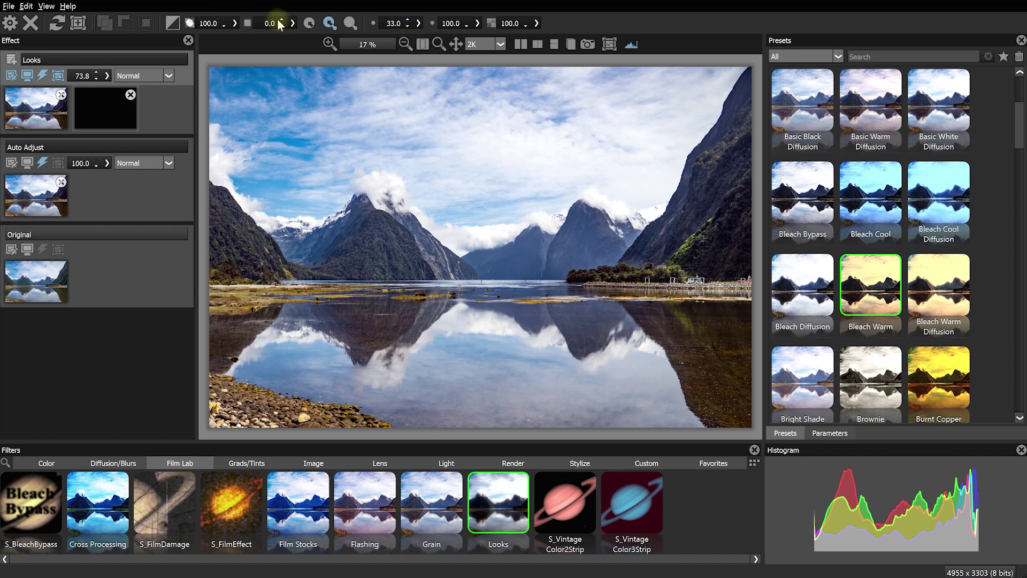
left_click(419, 23)
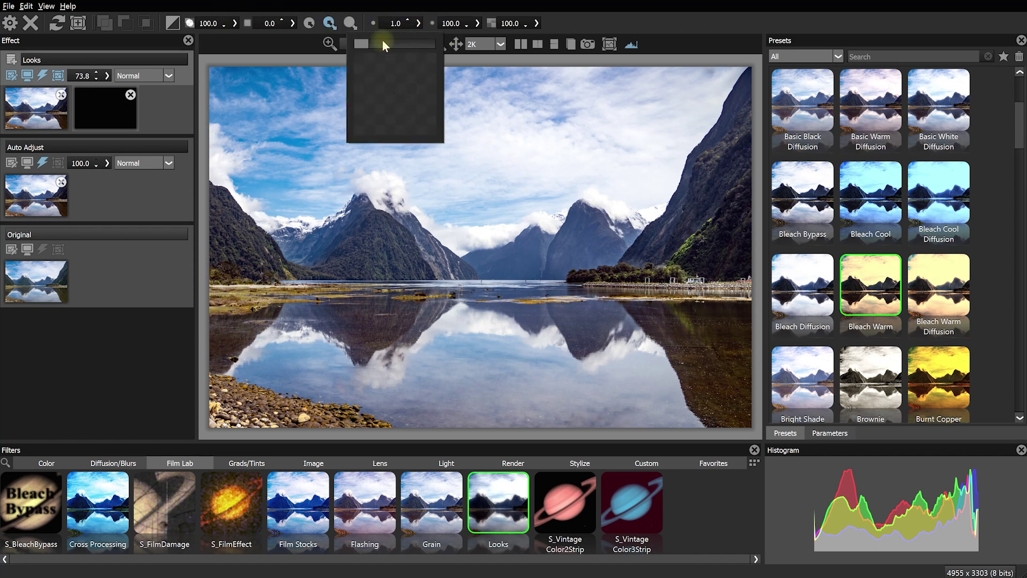
left_click_drag(359, 44, 391, 46)
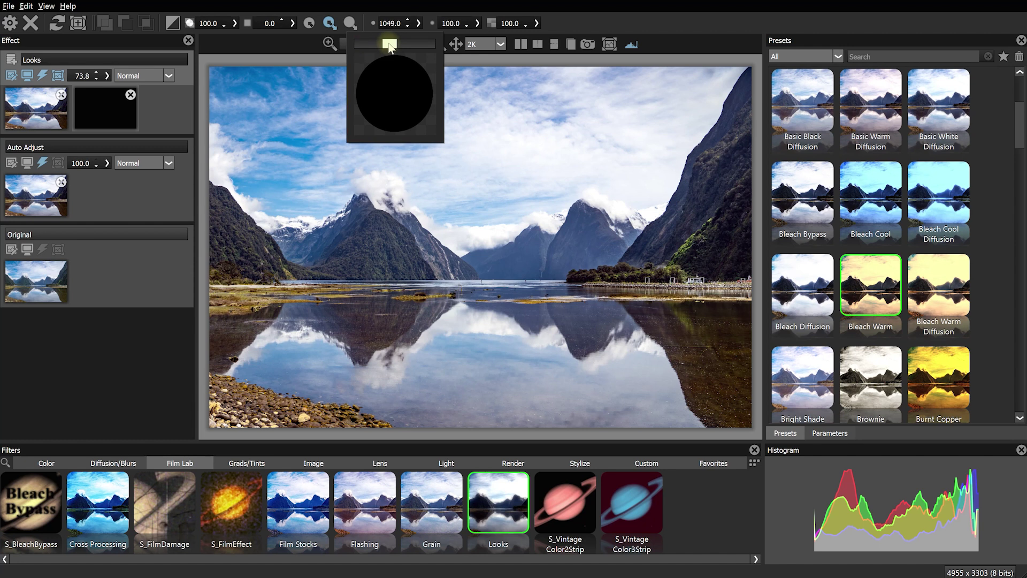
left_click(477, 24)
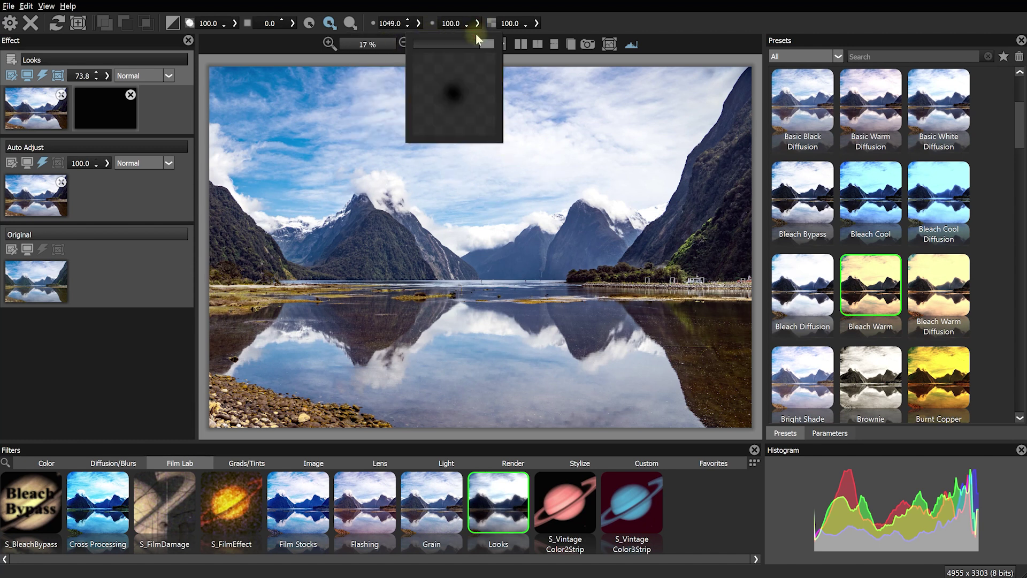
left_click_drag(481, 44, 506, 45)
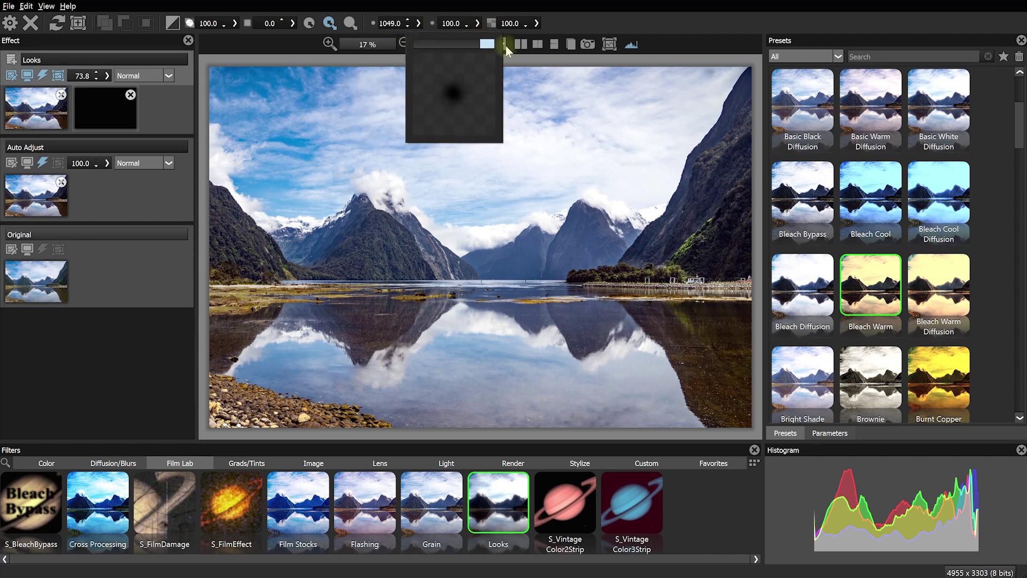
left_click(538, 24)
left_click_drag(539, 45, 520, 48)
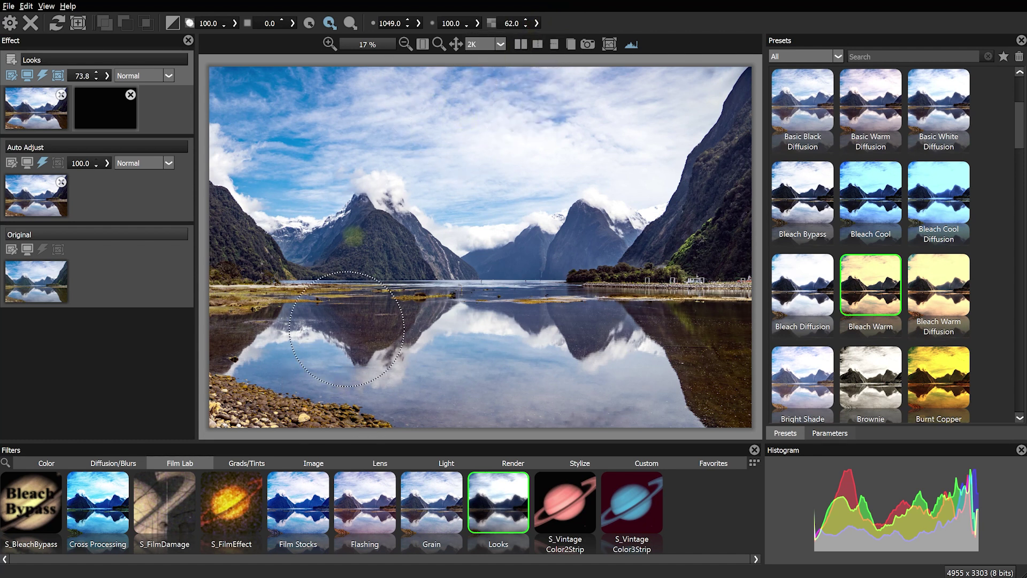
mouse_move(347, 328)
left_mouse_down()
mouse_move(394, 247)
mouse_move(366, 193)
mouse_move(346, 214)
mouse_move(258, 240)
mouse_move(211, 156)
mouse_move(272, 263)
mouse_move(403, 265)
mouse_move(628, 214)
mouse_move(733, 335)
mouse_move(365, 232)
mouse_move(231, 171)
mouse_move(292, 268)
mouse_move(243, 293)
mouse_move(239, 255)
mouse_move(328, 426)
mouse_move(283, 427)
mouse_move(245, 384)
mouse_move(351, 257)
mouse_move(189, 343)
mouse_move(266, 384)
mouse_move(432, 439)
mouse_move(241, 259)
mouse_move(670, 230)
mouse_move(748, 155)
mouse_move(720, 131)
mouse_move(638, 188)
mouse_move(475, 175)
mouse_move(423, 108)
mouse_move(500, 106)
mouse_move(462, 311)
mouse_move(458, 171)
mouse_move(646, 177)
mouse_move(534, 170)
mouse_move(401, 252)
mouse_move(547, 261)
mouse_move(408, 290)
mouse_move(569, 280)
mouse_move(367, 287)
mouse_move(540, 309)
mouse_move(627, 306)
mouse_move(374, 361)
mouse_move(266, 274)
mouse_move(406, 273)
mouse_move(504, 224)
mouse_move(303, 285)
mouse_move(289, 280)
mouse_move(581, 301)
mouse_move(466, 270)
mouse_move(251, 257)
mouse_move(374, 214)
mouse_move(496, 252)
mouse_move(530, 234)
mouse_move(594, 148)
mouse_move(440, 179)
mouse_move(297, 164)
mouse_move(465, 321)
mouse_move(453, 343)
mouse_move(413, 317)
mouse_move(439, 298)
left_mouse_up()
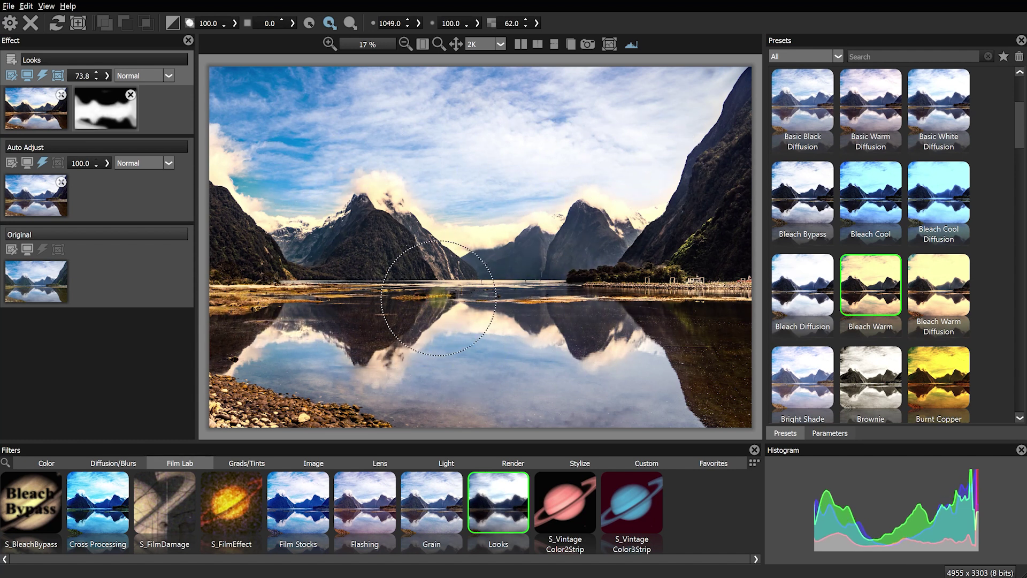
left_click(609, 46)
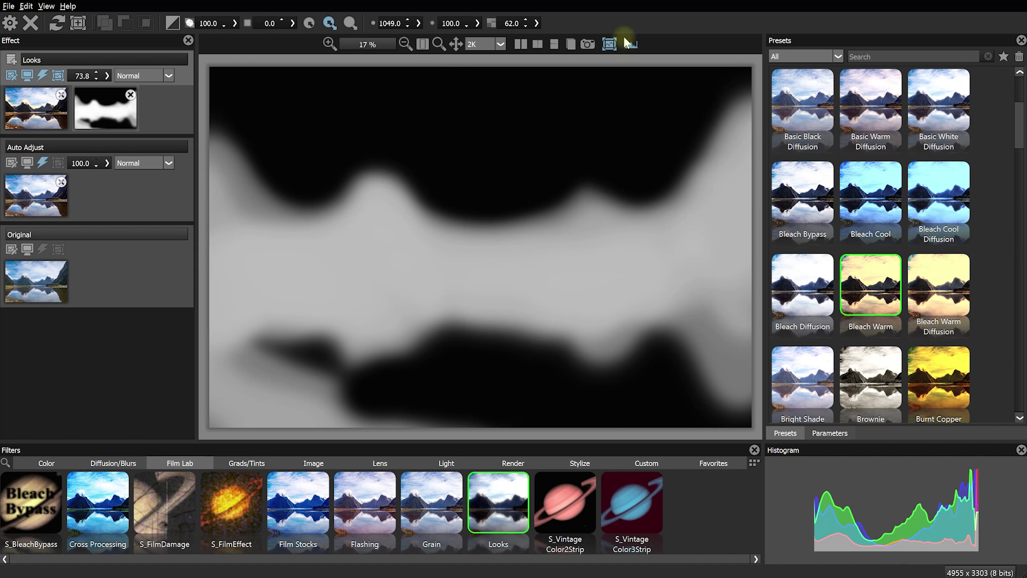
left_click(609, 44)
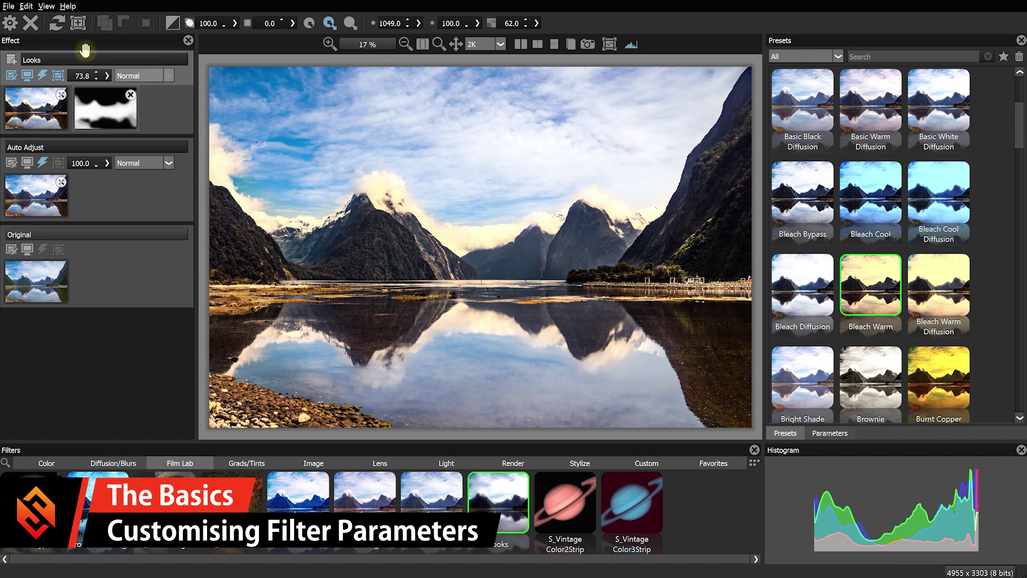
left_click(10, 60)
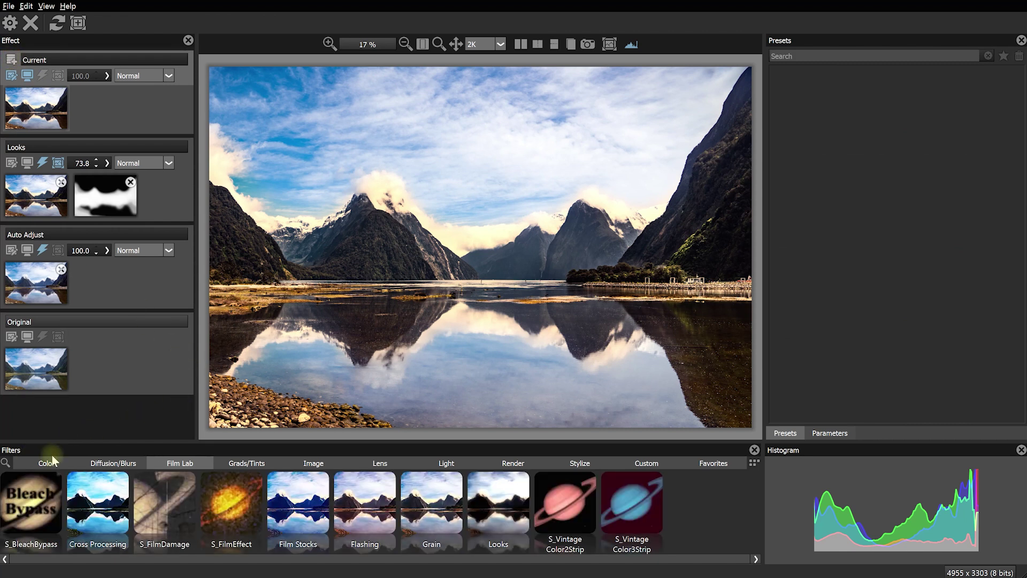
- Apply the S_LensFlare filter from the Light filters, centred on the right side
left_click(446, 467)
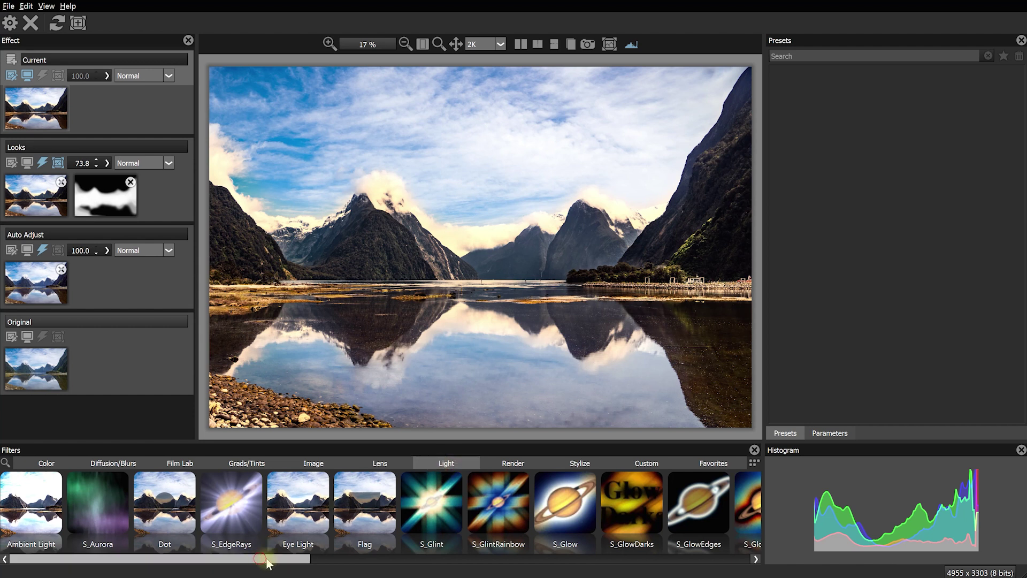
left_click_drag(267, 563, 484, 566)
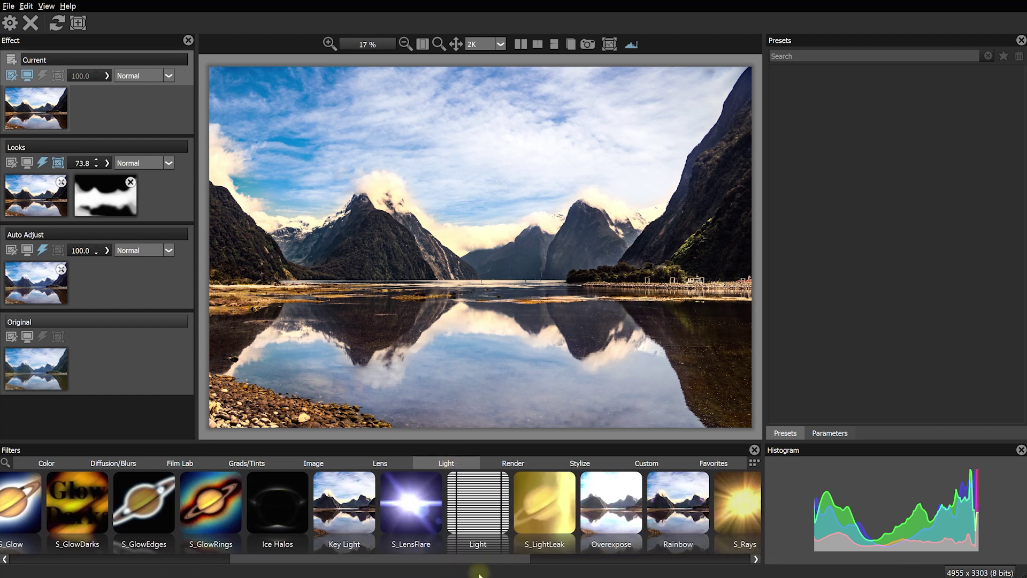
left_click(412, 505)
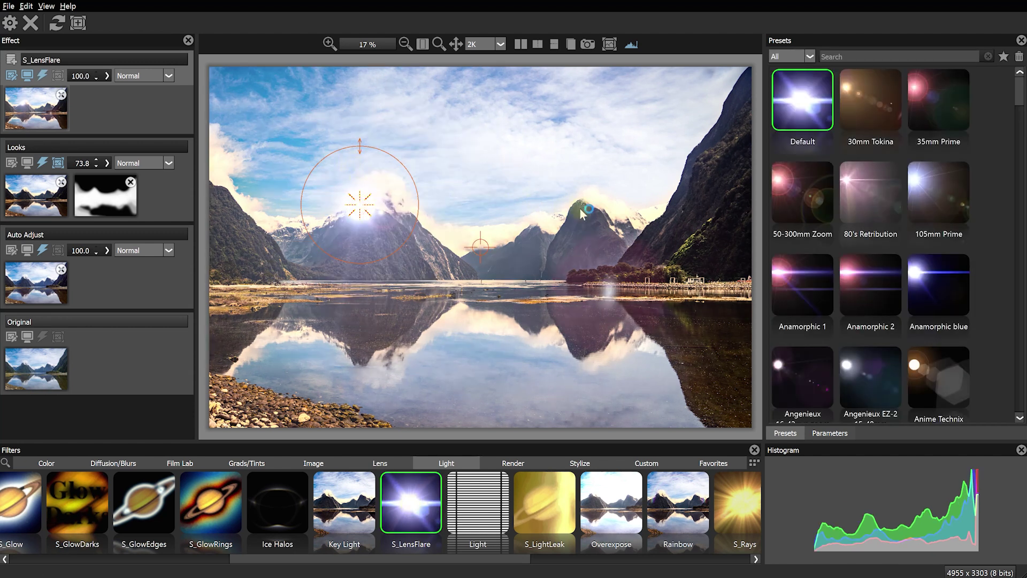
left_click(650, 203)
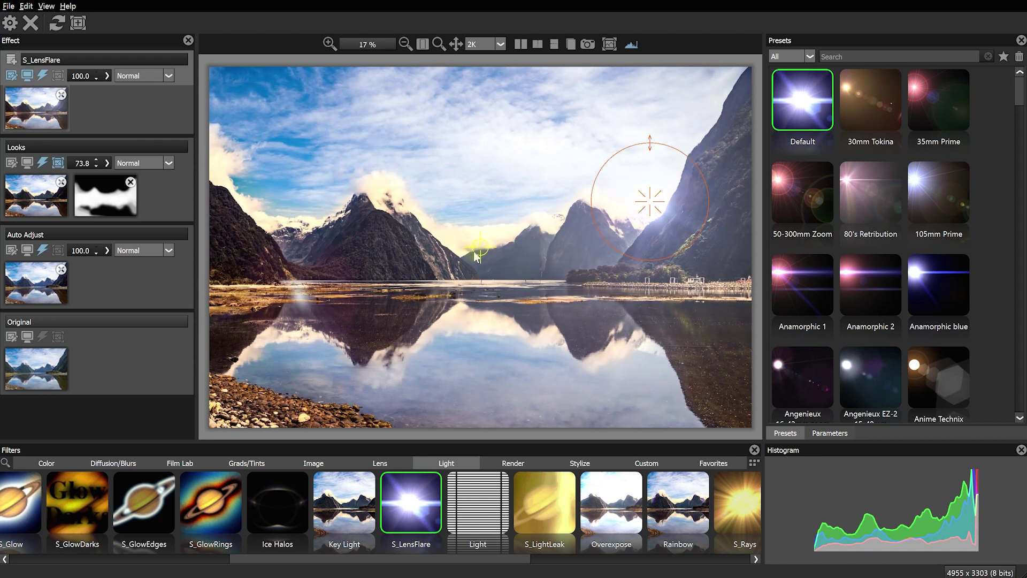
- Compare several flare presets and choose 30mm Tokina
scroll(891, 171, "down", 7)
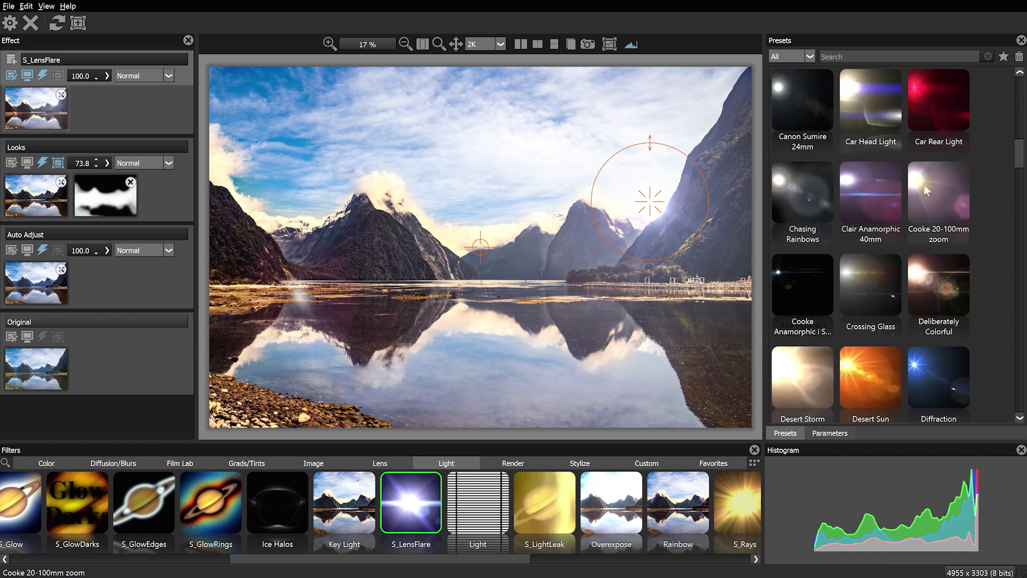
left_click(932, 187)
left_click(933, 118)
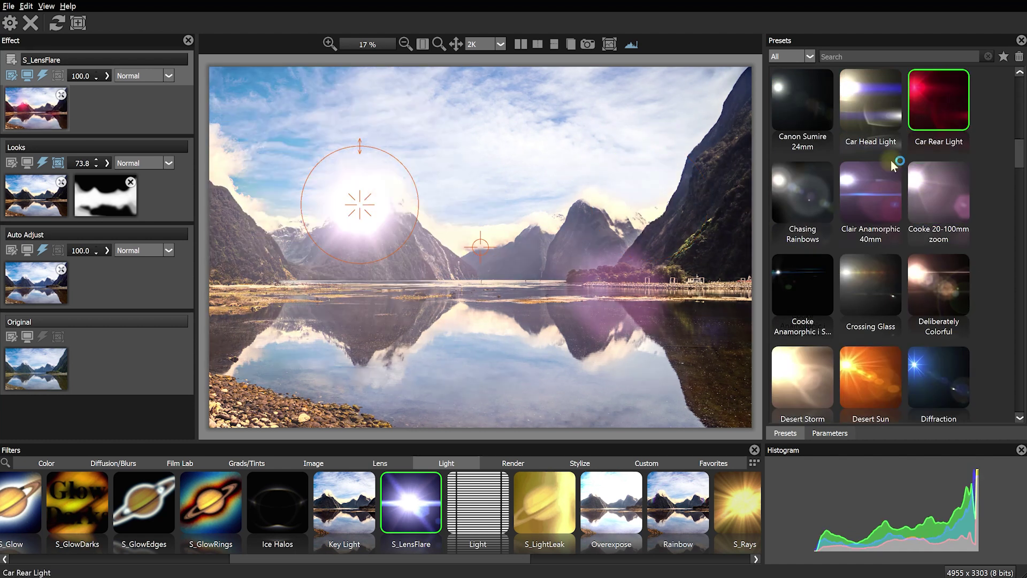
left_click(943, 286)
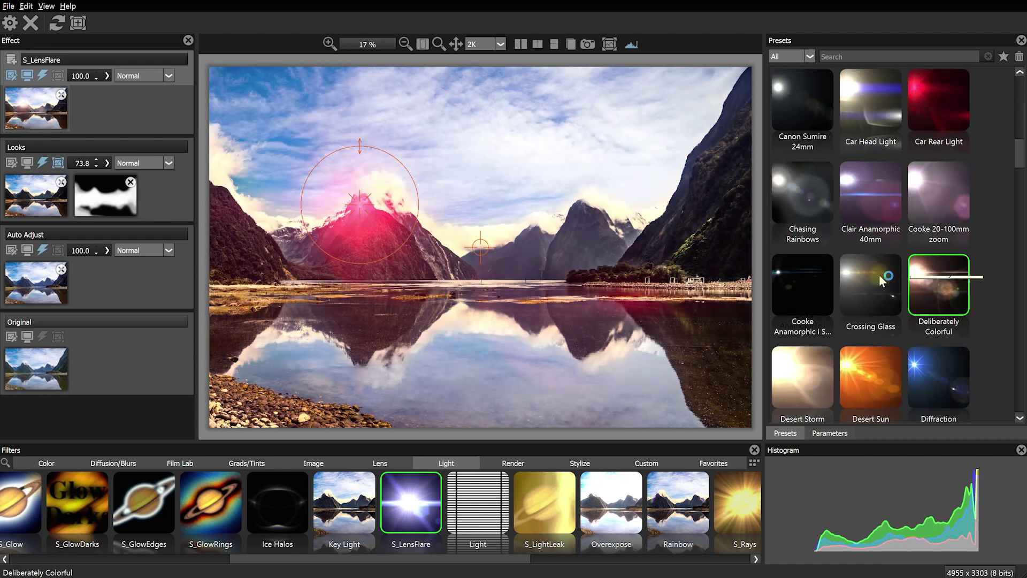
scroll(878, 277, "up", 7)
left_click(878, 275)
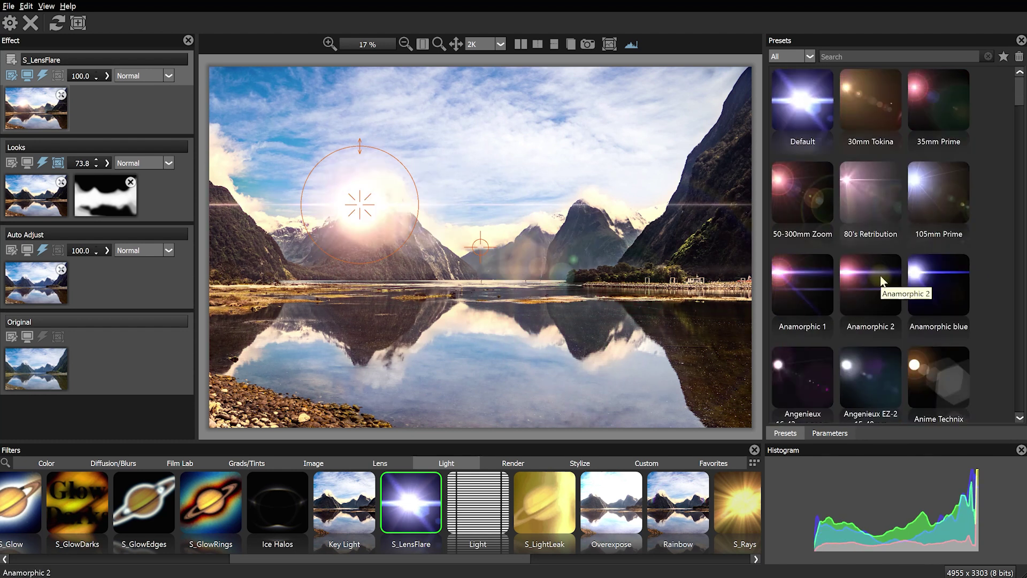
left_click(868, 111)
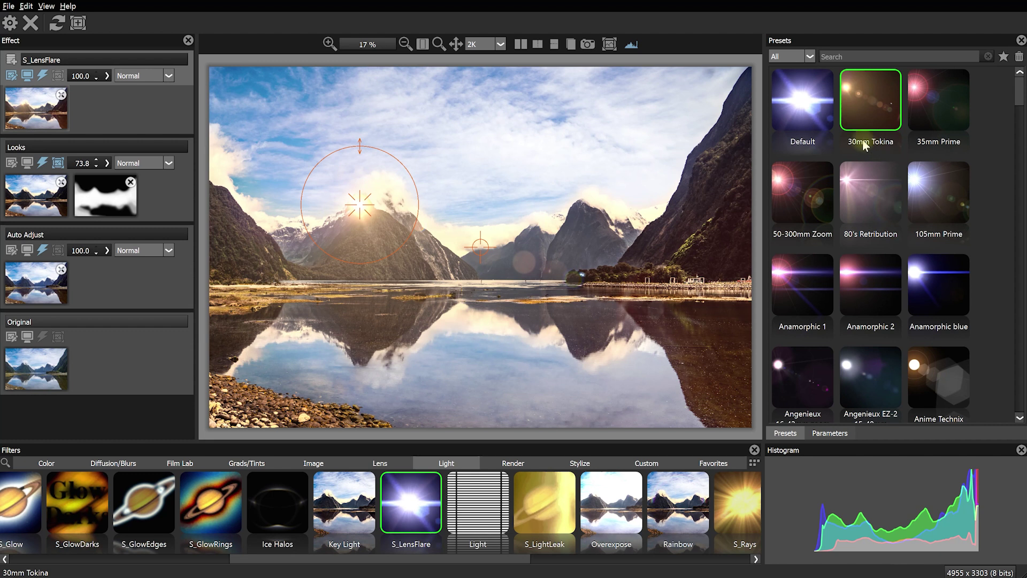
- Place the flare source above the right-hand cliff, aimed down onto the water, and check it on/off
left_click_drag(364, 210, 680, 170)
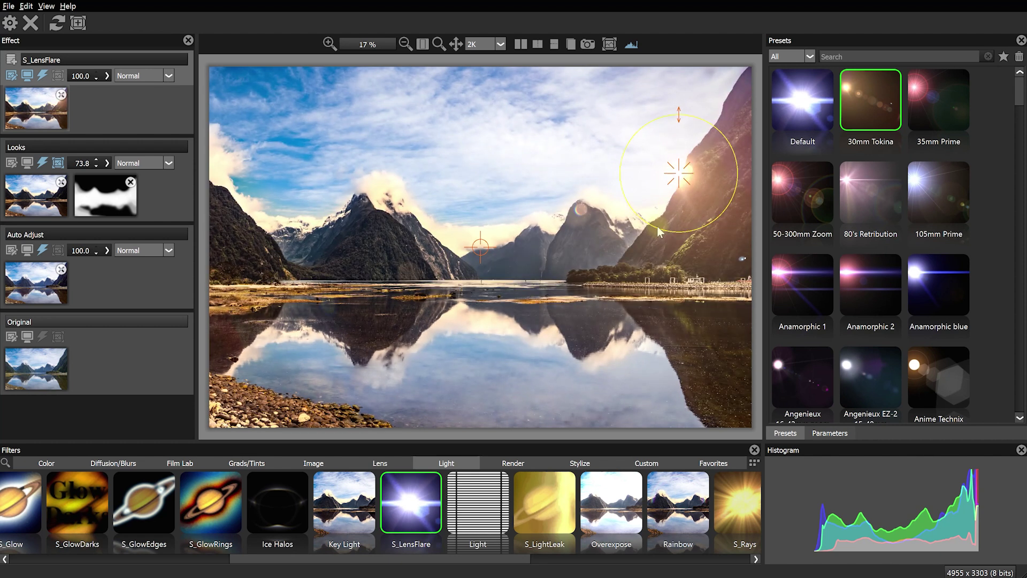
left_click_drag(454, 298, 474, 316)
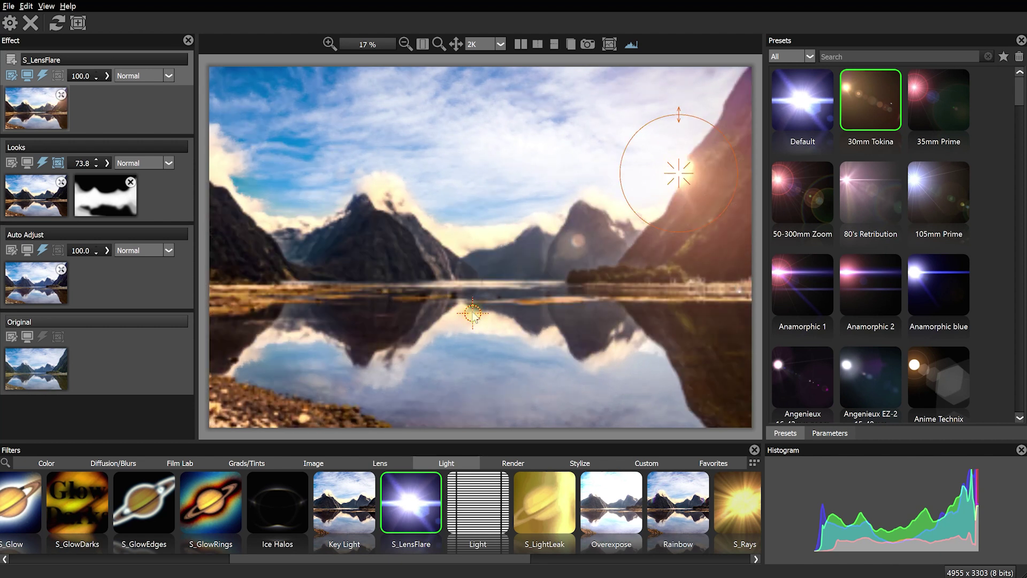
left_click(42, 75)
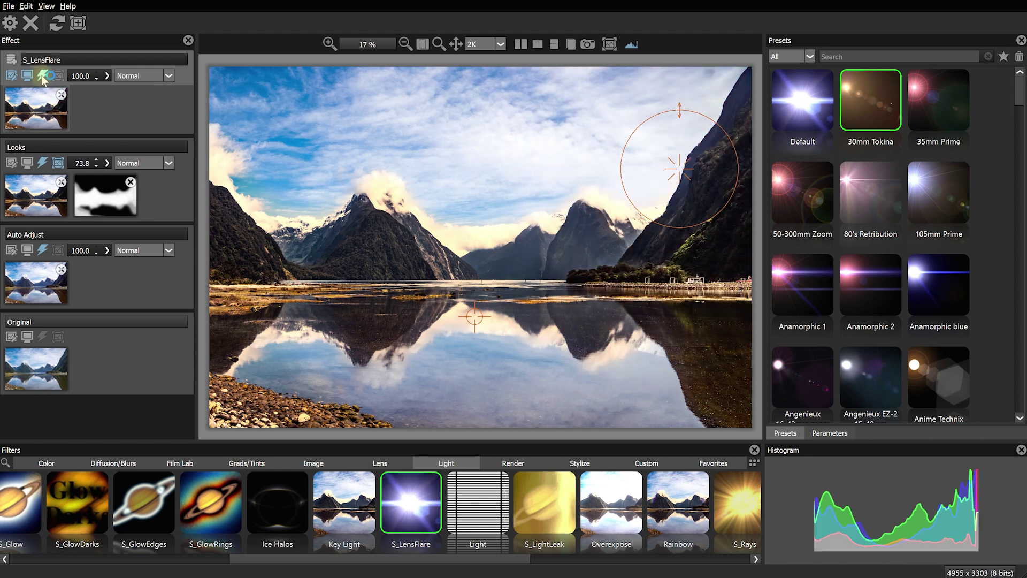
left_click(43, 75)
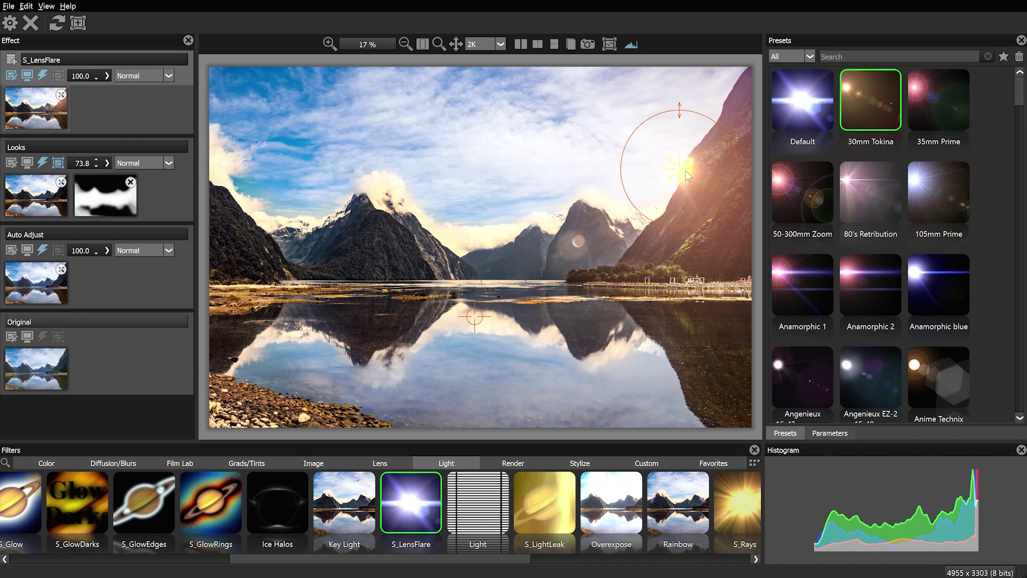
- Set flare Hue Shift 0.03 and Brightness 0.73, move its aim left, and commit the layer
left_click(830, 433)
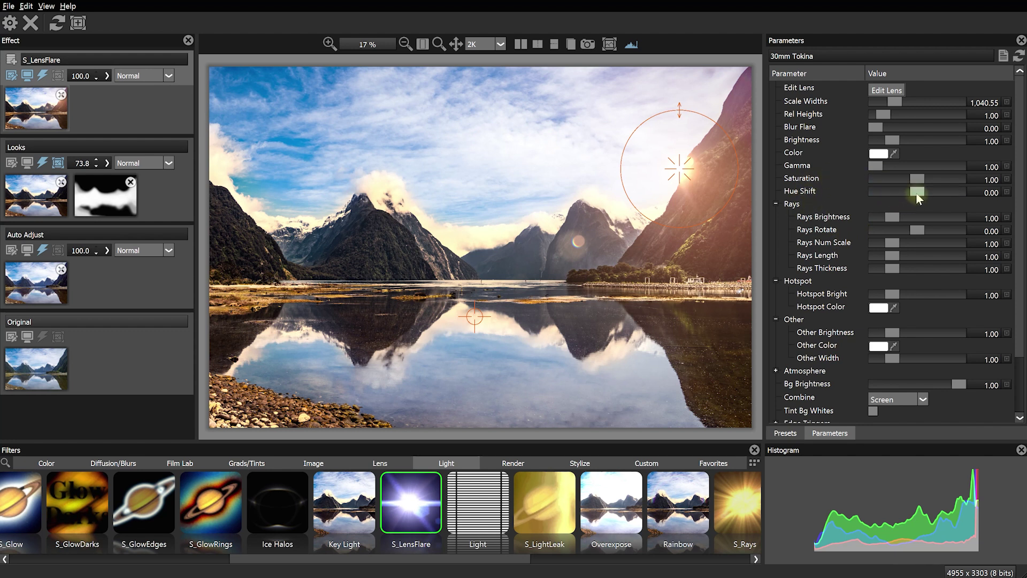
left_click_drag(916, 191, 917, 194)
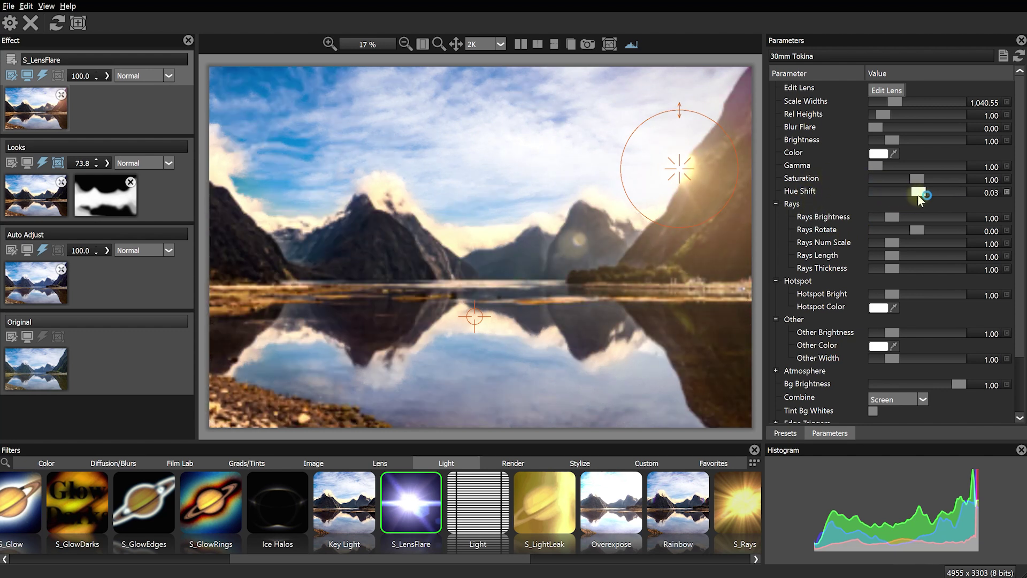
left_click_drag(892, 140, 891, 143)
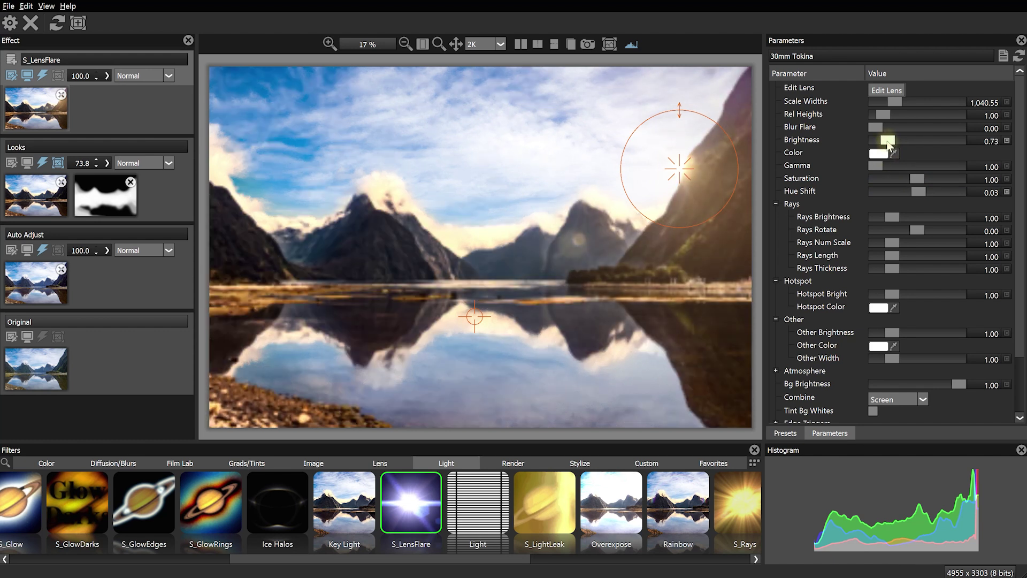
left_click_drag(889, 143, 890, 142)
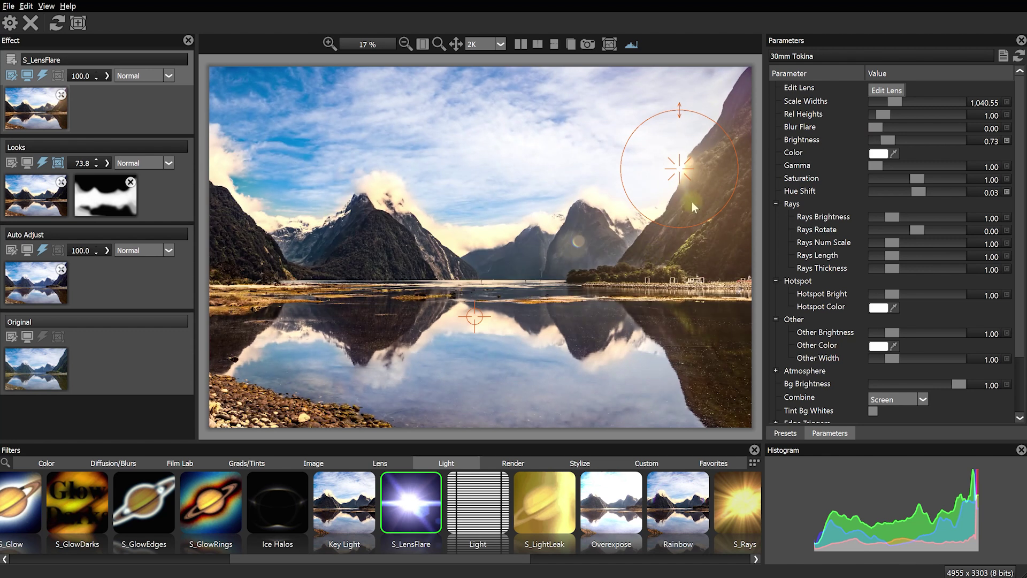
left_click_drag(475, 317, 429, 330)
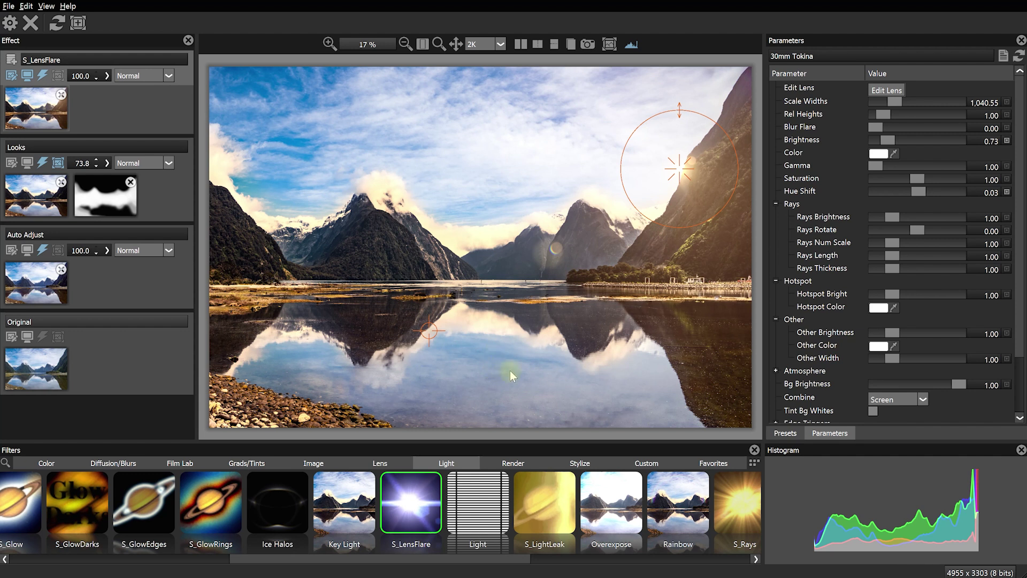
left_click(10, 63)
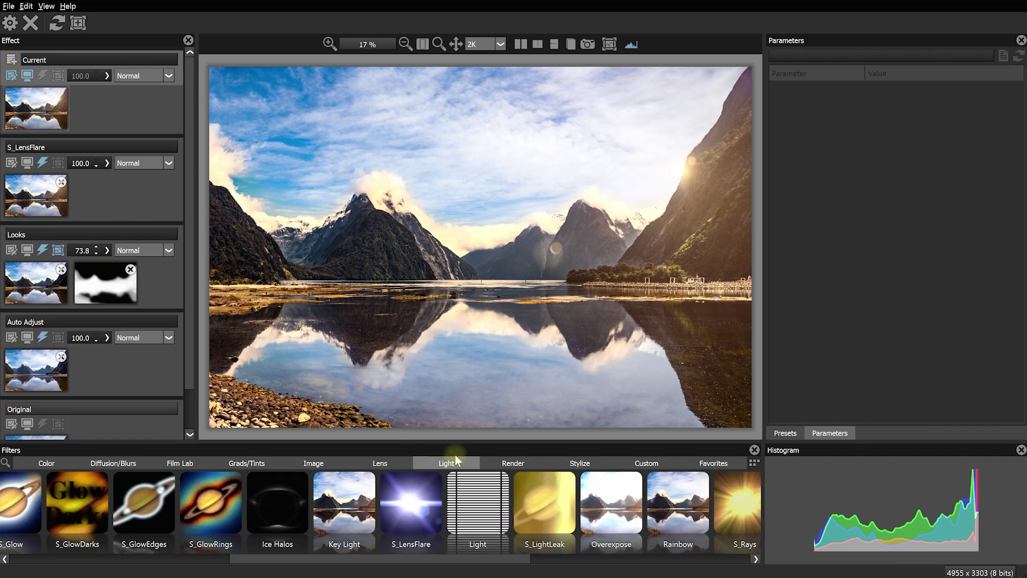
- Apply S_LightLeak and, after trying Cool Aurora and Joker, pick the Santa Anita preset
left_click_drag(469, 564, 483, 563)
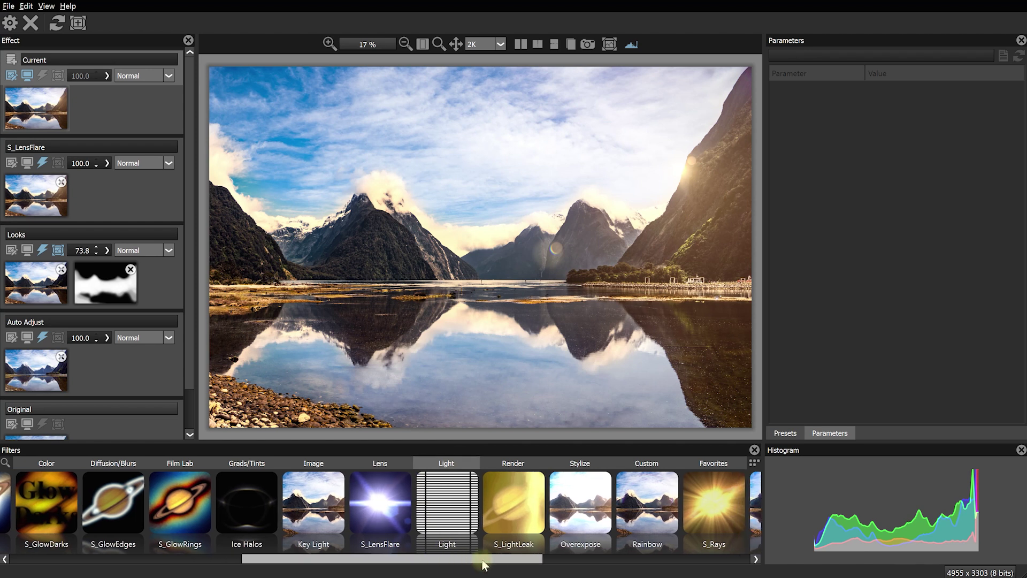
left_click(508, 506)
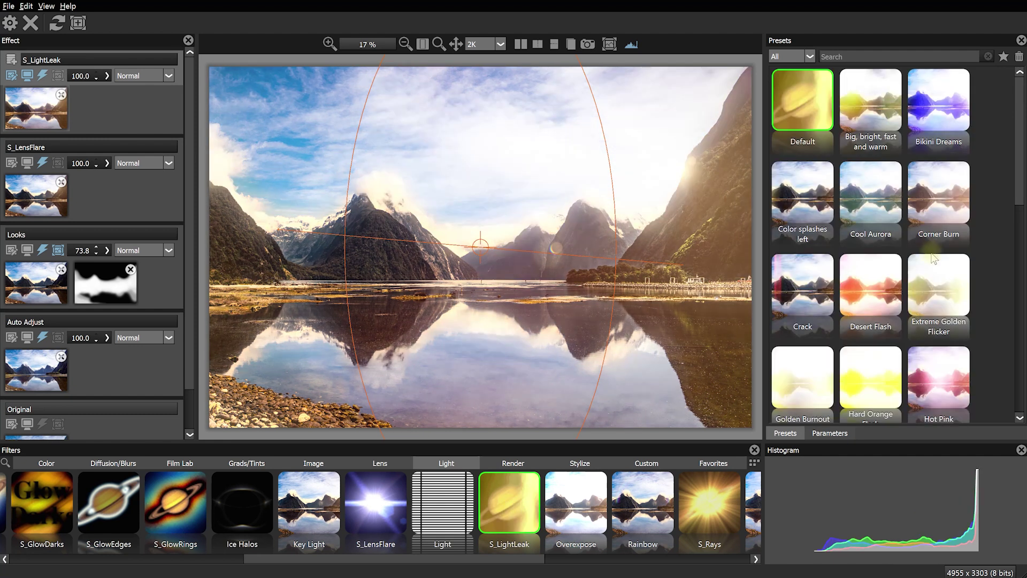
left_click(878, 206)
scroll(856, 241, "down", 3)
left_click(816, 281)
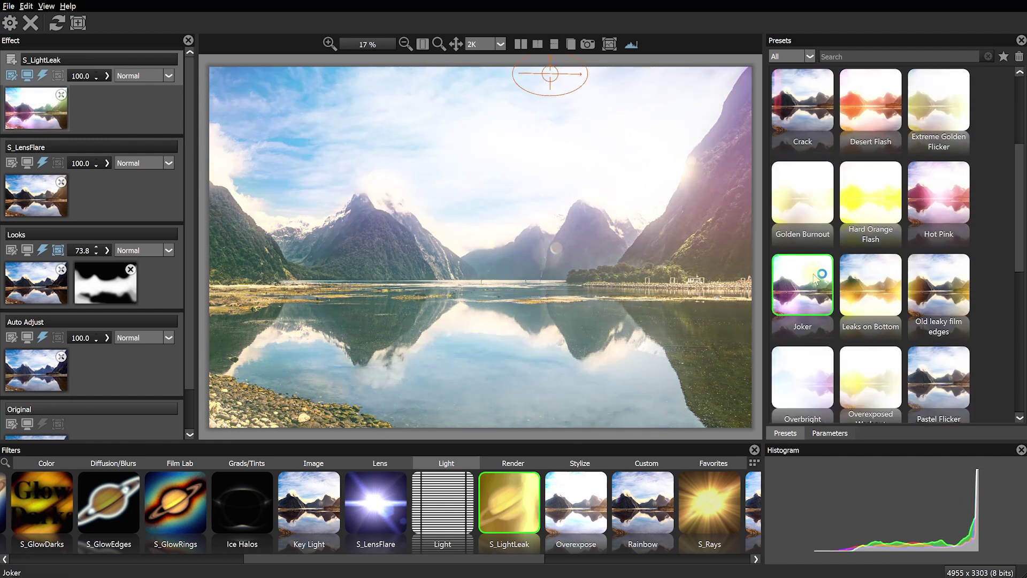
scroll(843, 273, "down", 3)
left_click(863, 373)
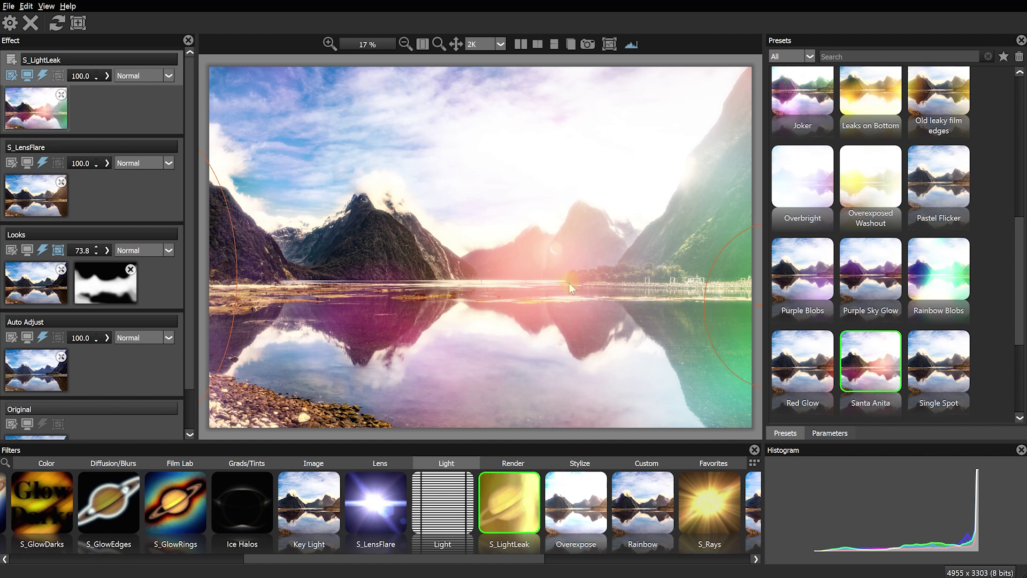
- Move the right light leak toward the lower right and fit the image back in view
scroll(570, 283, "down", 2)
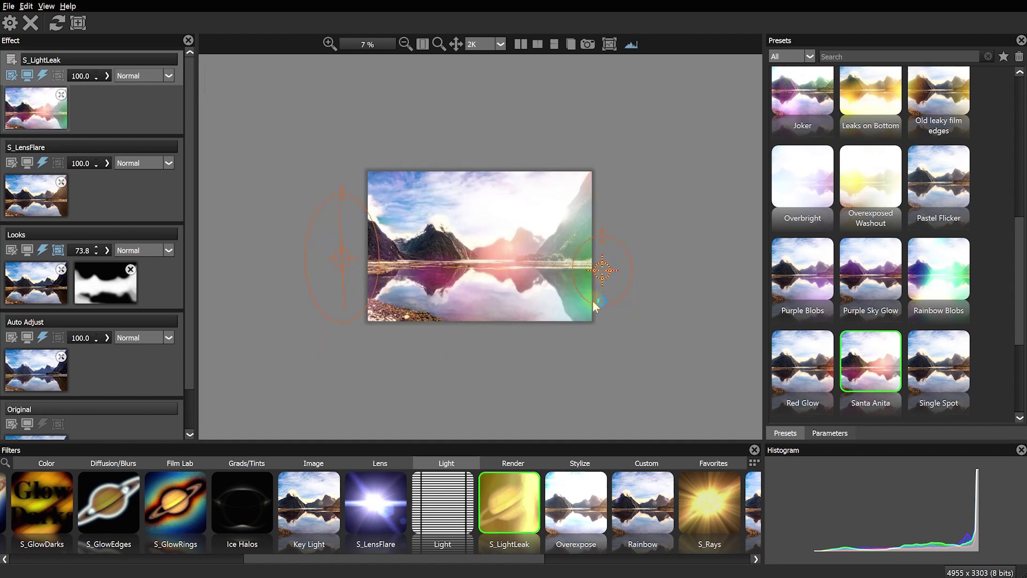
left_click_drag(594, 305, 577, 359)
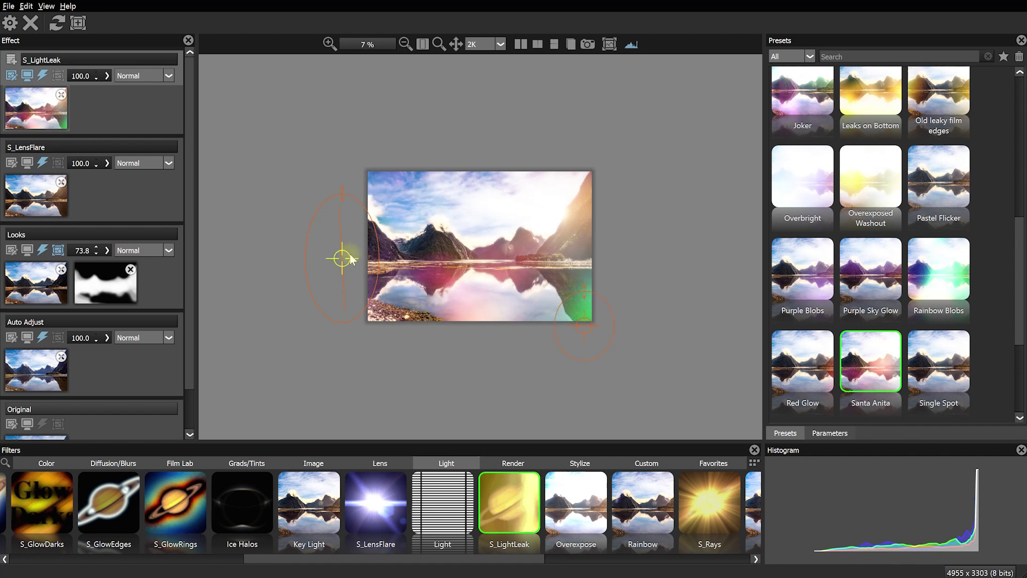
left_click_drag(350, 258, 336, 241)
key("ctrl+z")
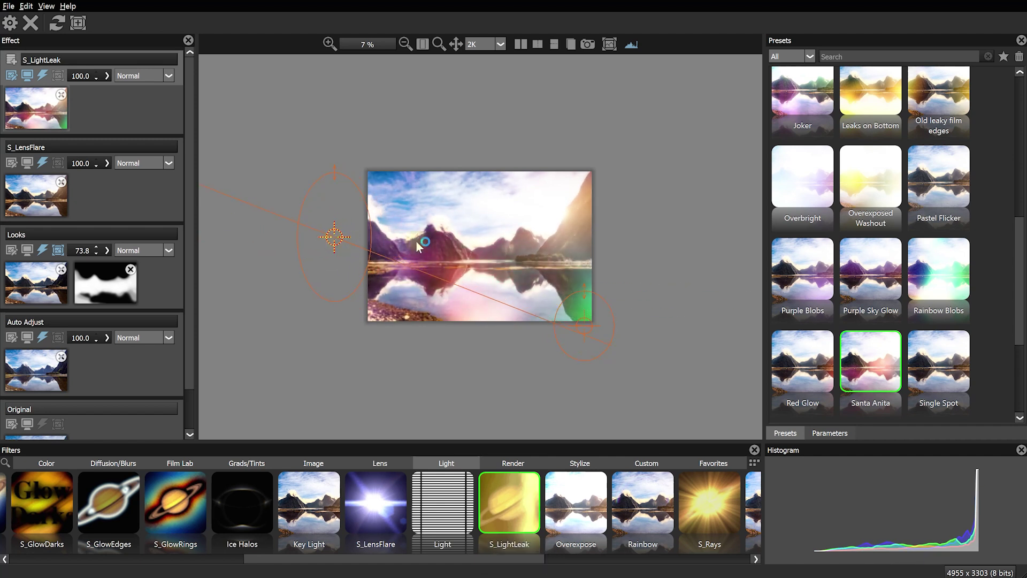
key("f")
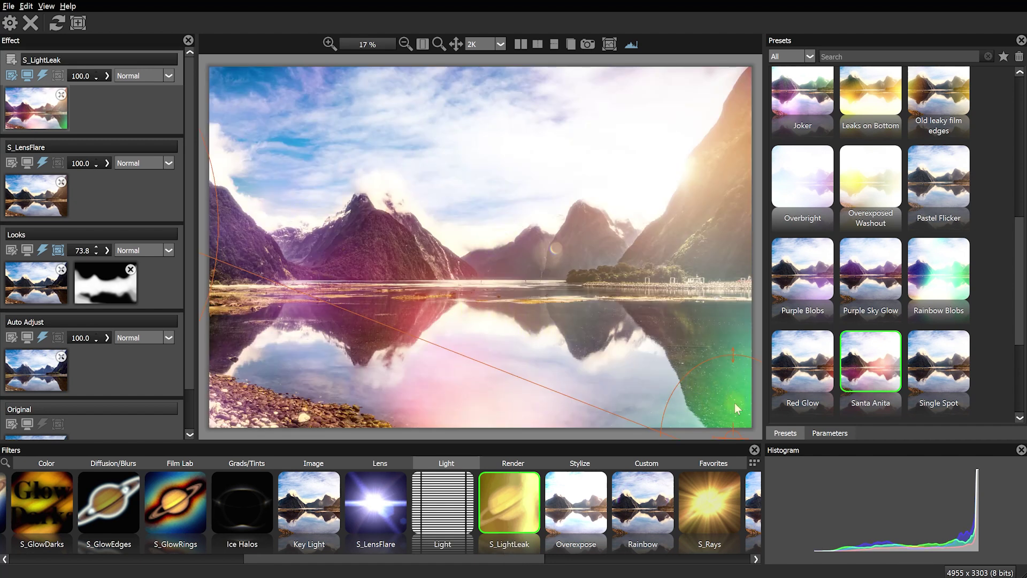
- Reduce the Santa Anita leak's Scale Lights to 1.71
left_click(827, 431)
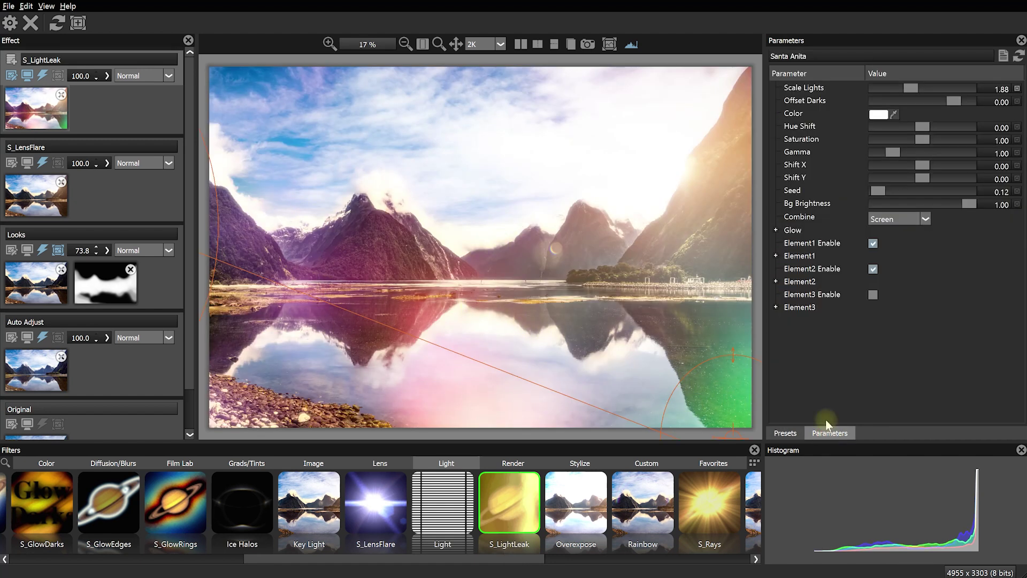
left_click(912, 89)
left_click_drag(901, 86, 902, 86)
- Fade the S_LightLeak layer to 55.6 opacity
left_click(108, 76)
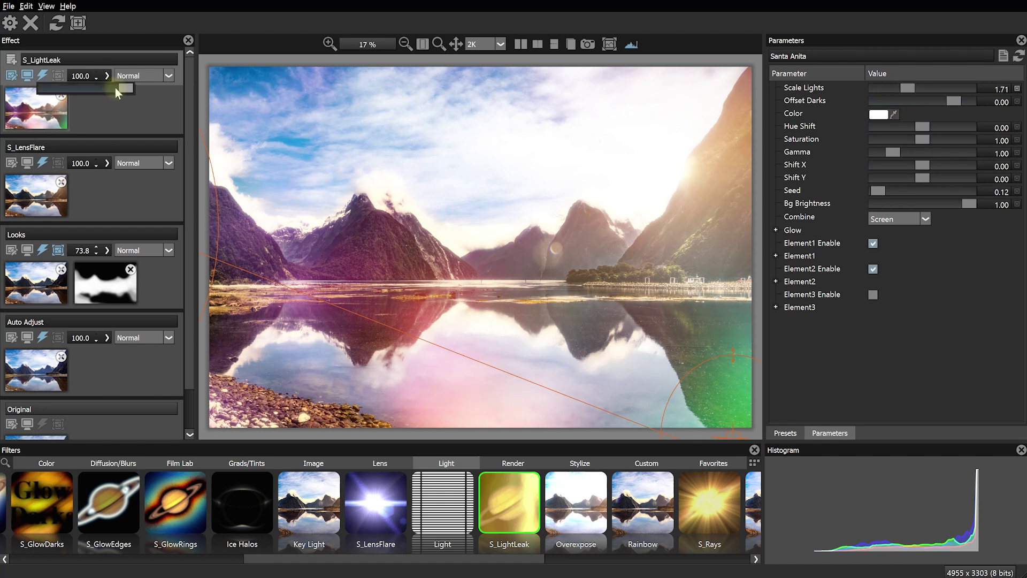
left_click_drag(111, 93, 92, 93)
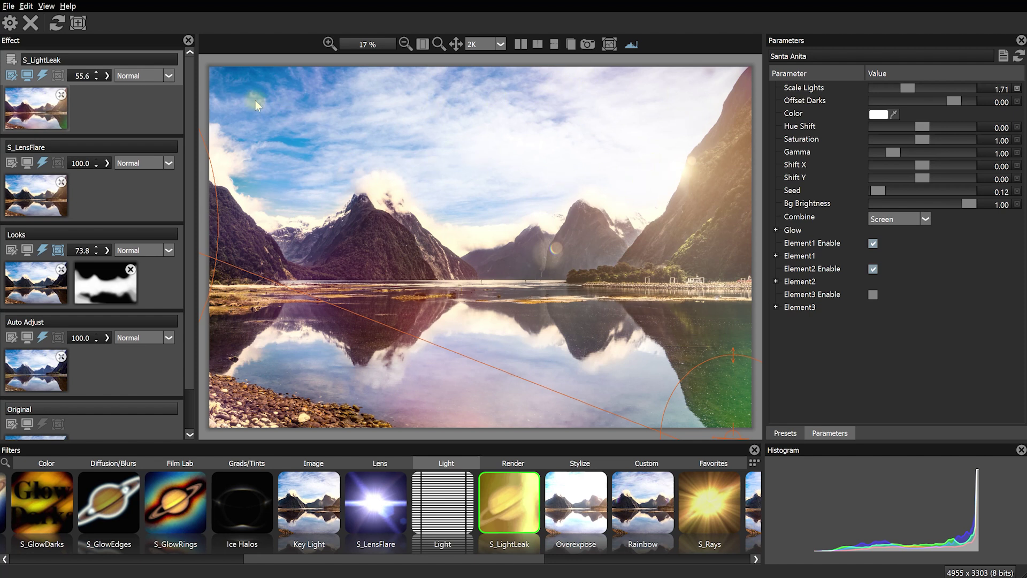
left_click(78, 23)
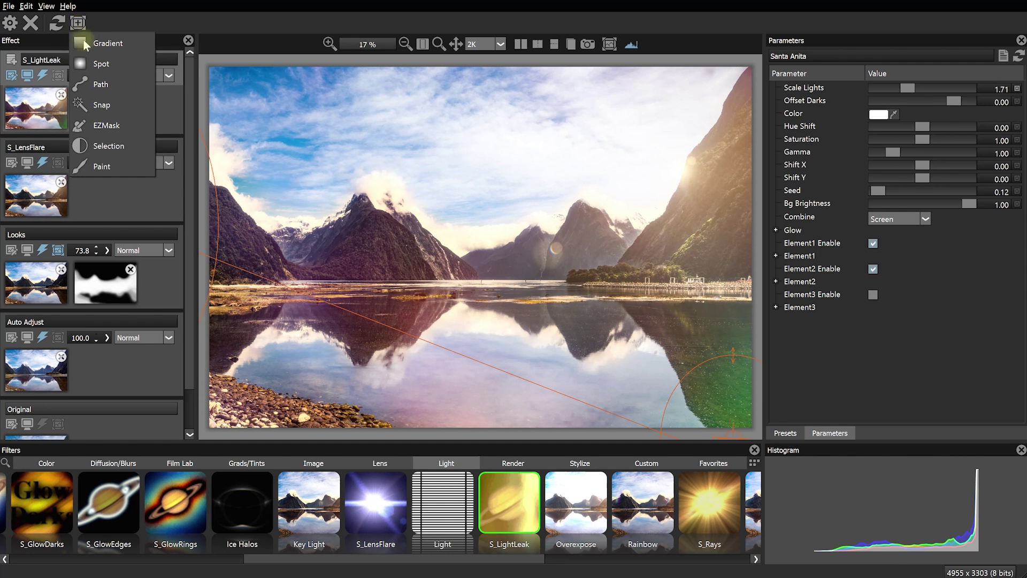
- Add an inverted Spot mask to the light leak, positioned over the upper-right sky
left_click(96, 66)
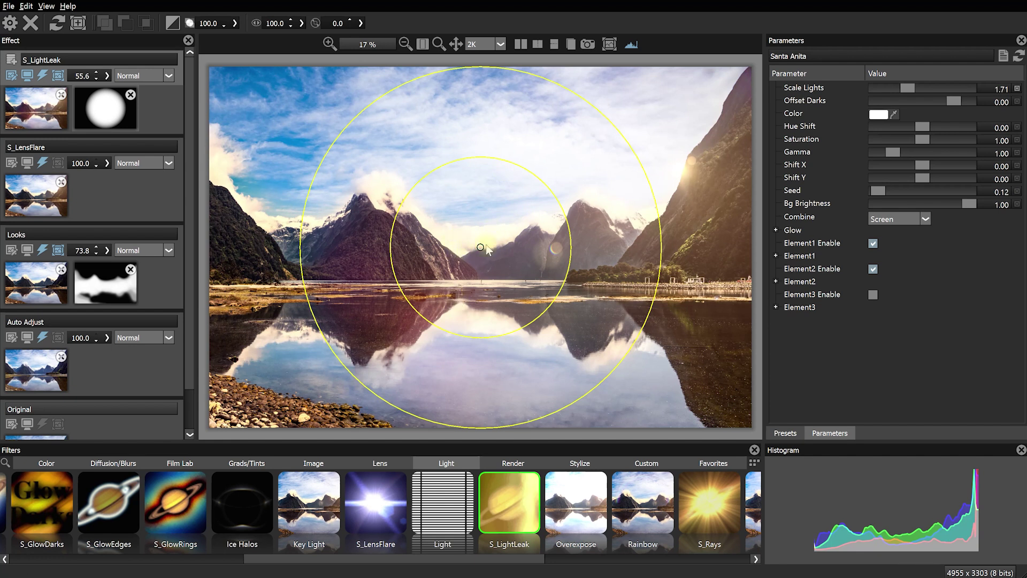
left_click(171, 24)
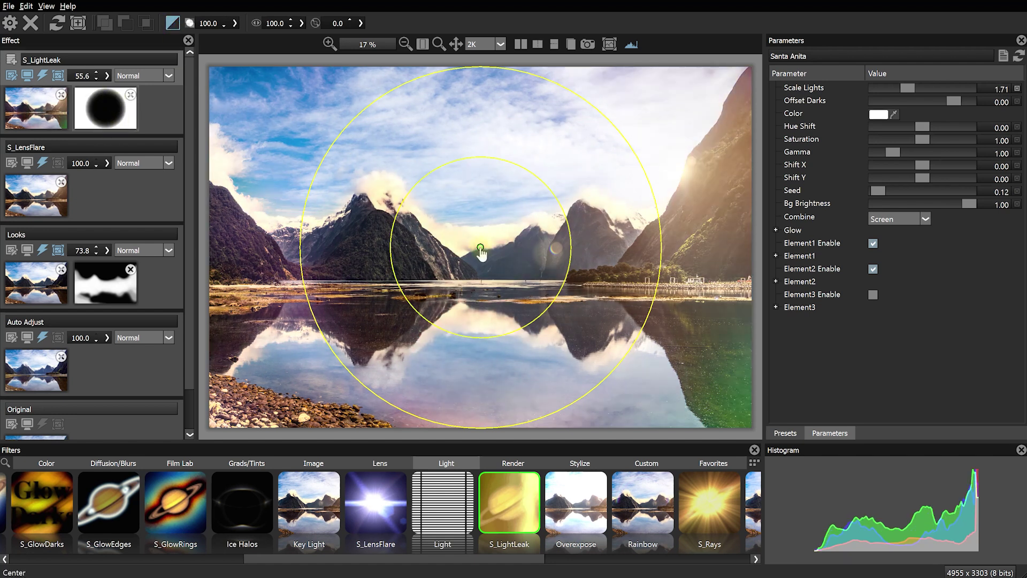
left_click_drag(480, 249, 625, 144)
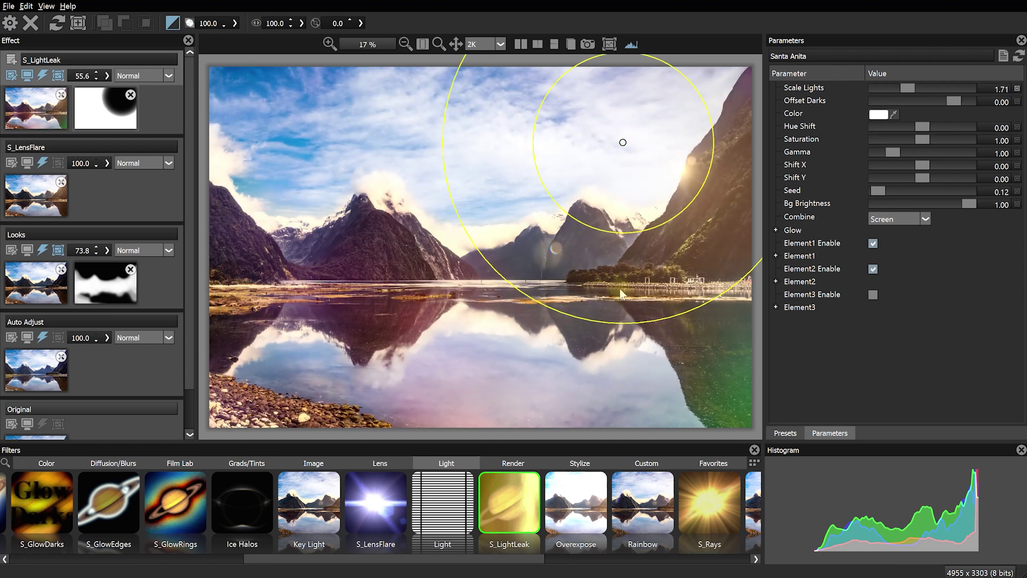
- Lower the S_LightLeak layer opacity to 34.9
left_click(107, 76)
left_click_drag(90, 88, 74, 91)
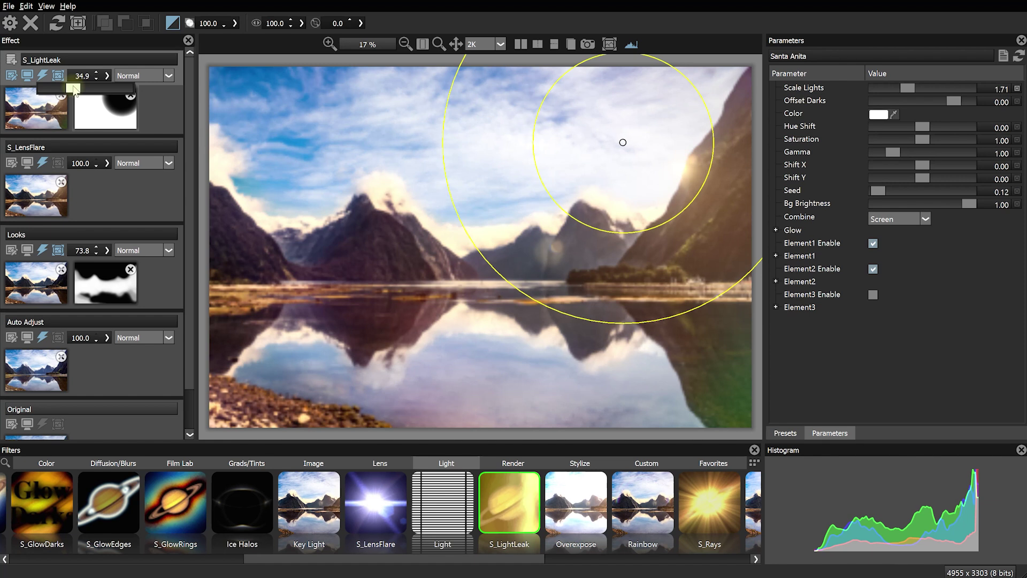
left_click_drag(75, 89, 75, 89)
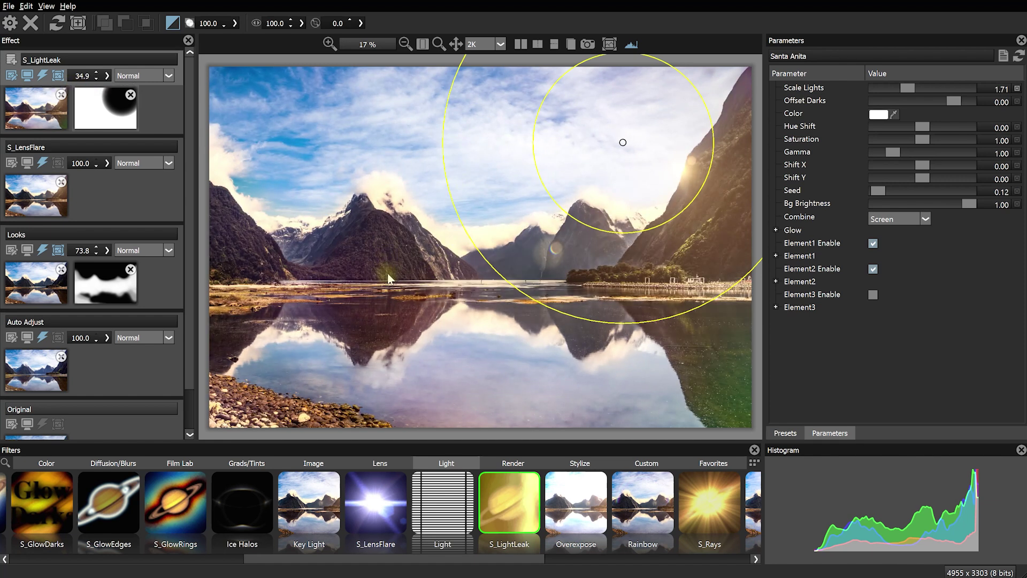
- Compare the result against the original with the before/after split view
left_click(538, 43)
left_click_drag(210, 60, 220, 191)
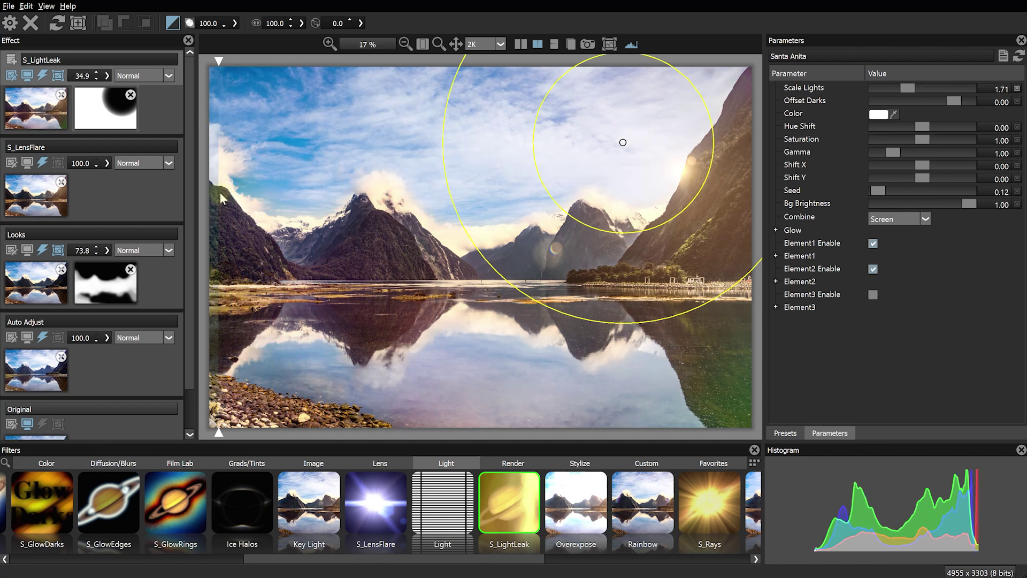
left_click(535, 46)
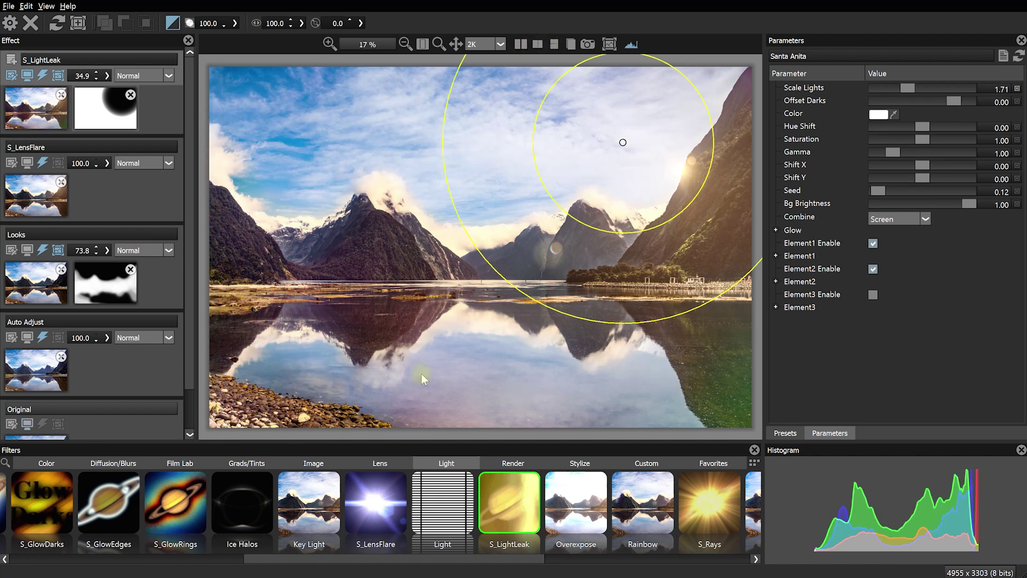
- Browse the filter categories from Diffusion/Blurs to Stylize, then apply the effects back to Photoshop
left_click_drag(471, 559, 236, 559)
left_click(115, 464)
left_click(178, 463)
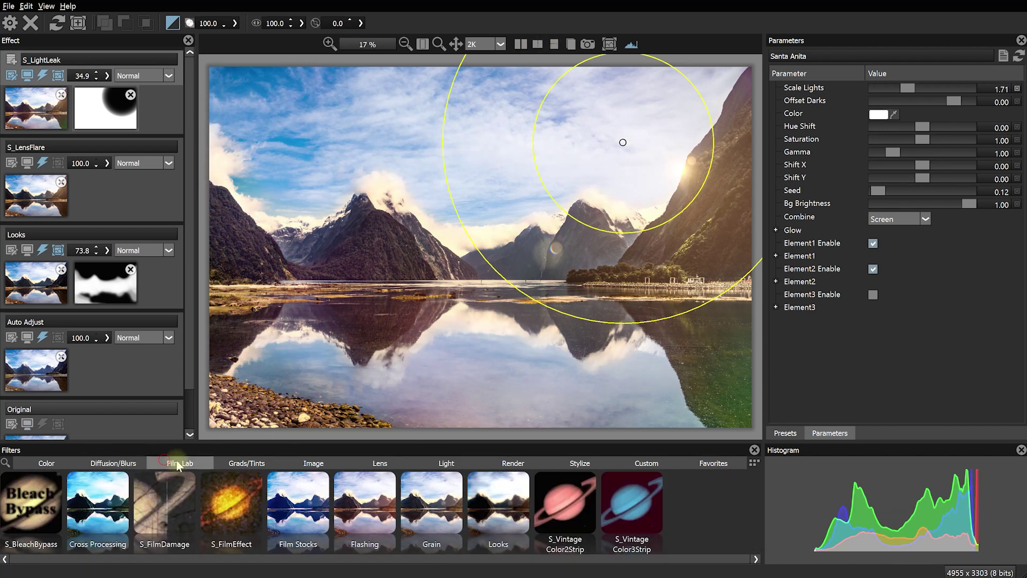
left_click(240, 463)
left_click(410, 464)
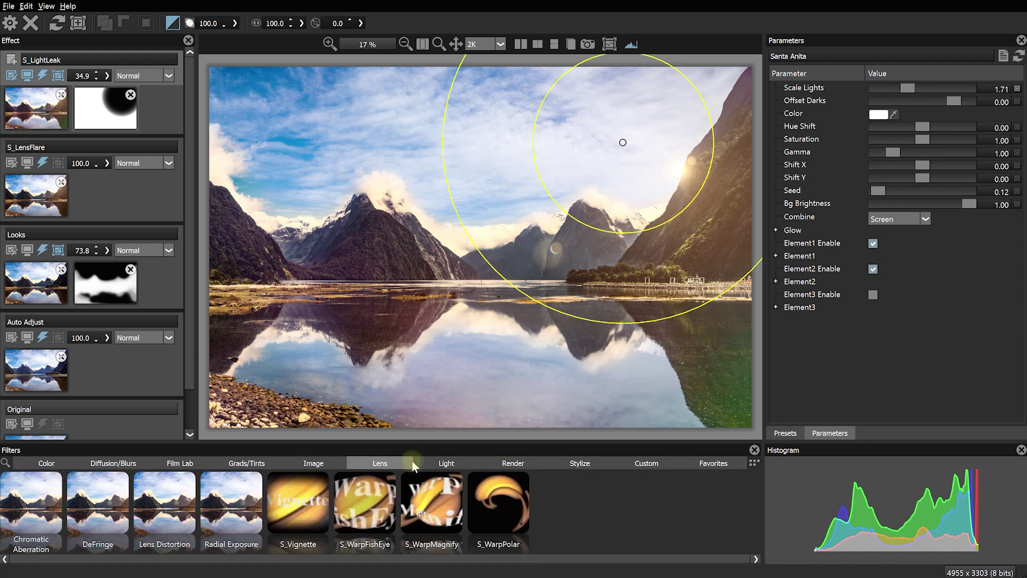
left_click(428, 464)
left_click(501, 463)
left_click(580, 463)
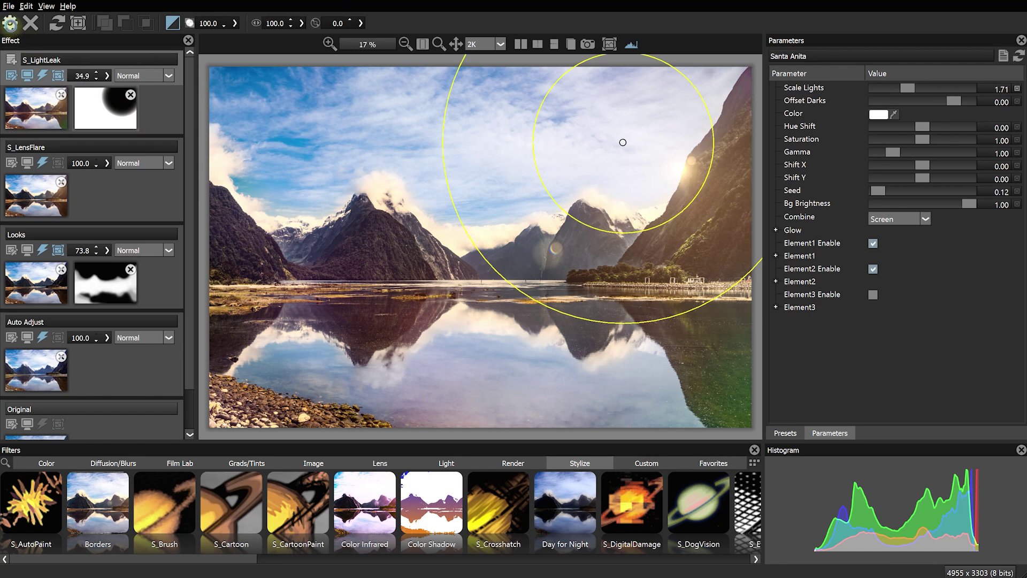
left_click(11, 24)
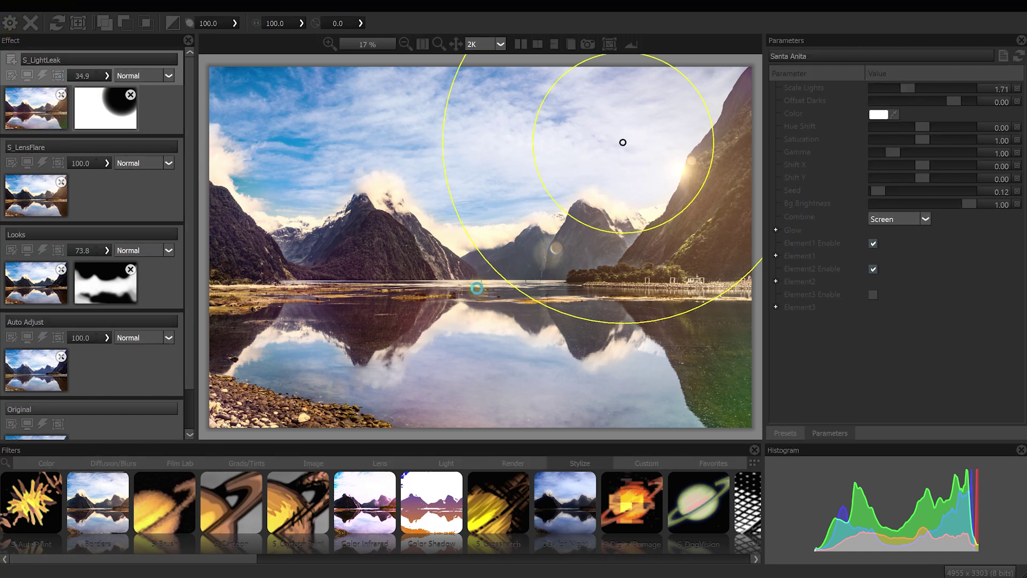
- Toggle the Optics smart filter on Layer 0 off and back on to compare with the original
key("space")
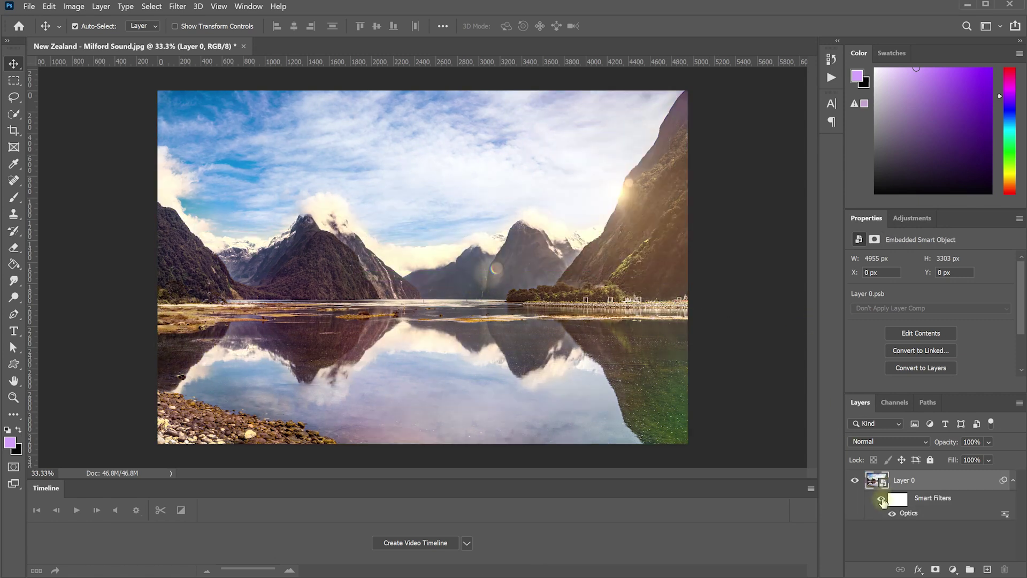
left_click(881, 503)
left_click(881, 501)
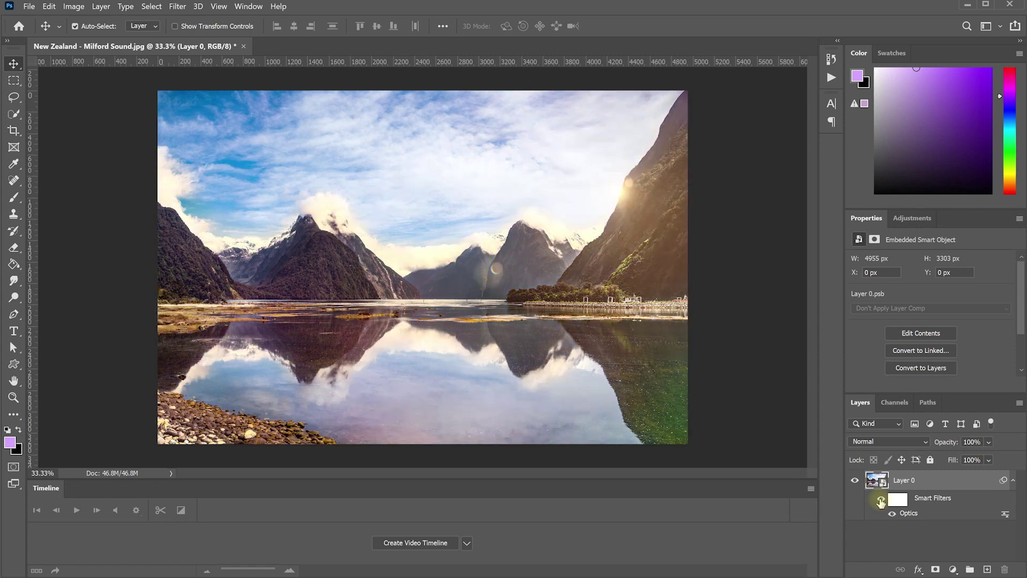